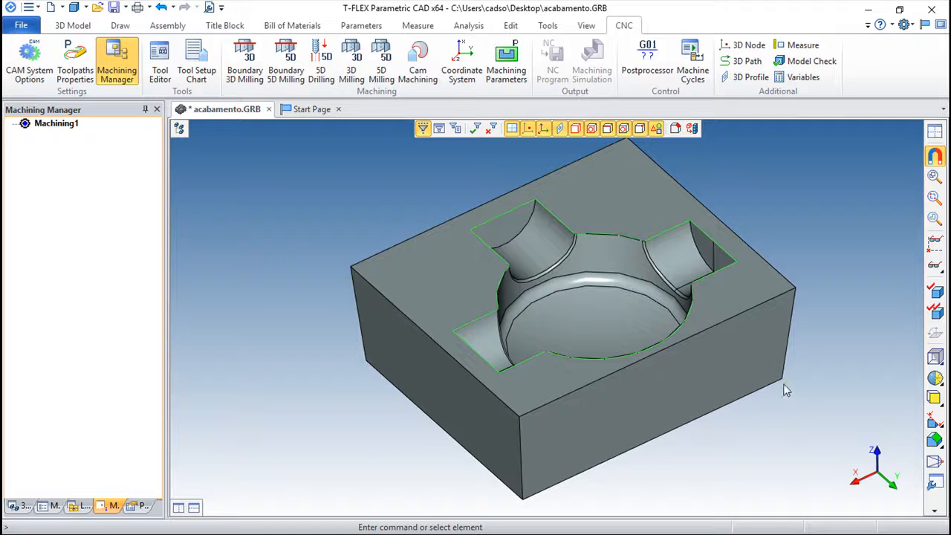
Step: Start a Boundary 3D Milling Pencil Milling operation and pick the whole pocketed block as its body
{"action": "scroll", "coordinate": [747, 245], "scroll_direction": "up", "scroll_amount": 3}
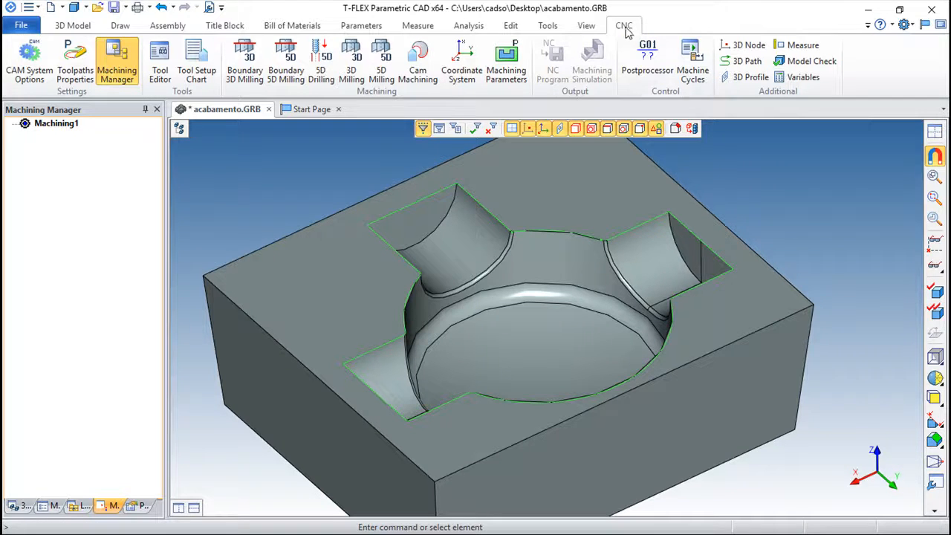
{"action": "left_click", "coordinate": [242, 64]}
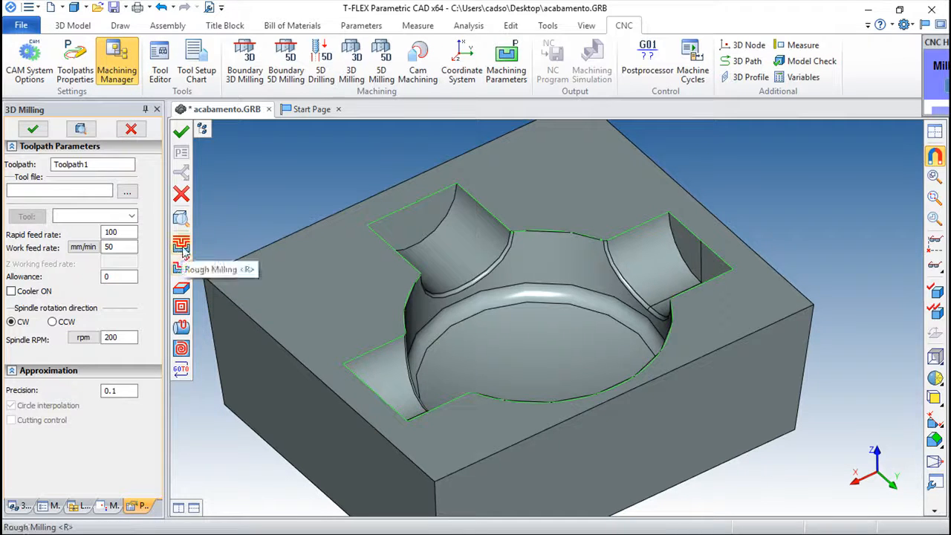
{"action": "left_click", "coordinate": [181, 292]}
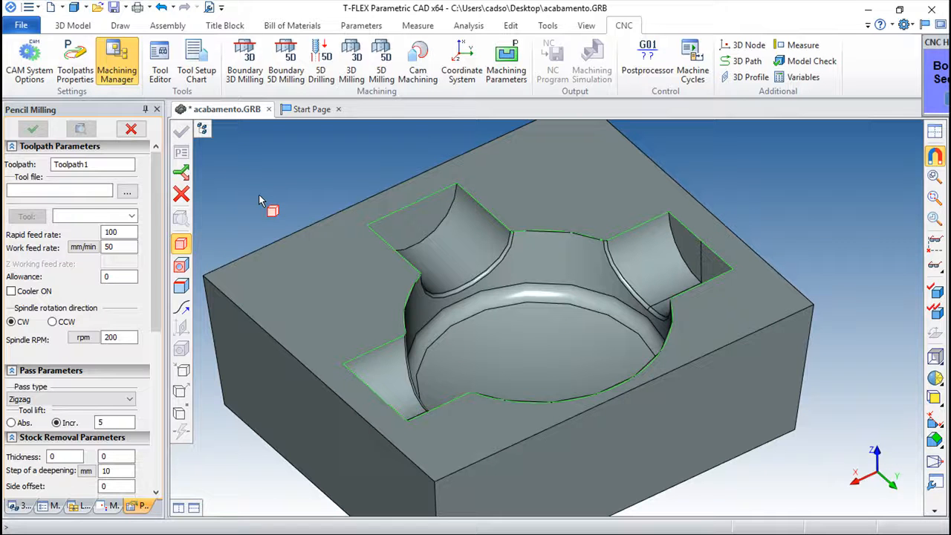
{"action": "left_click", "coordinate": [340, 281]}
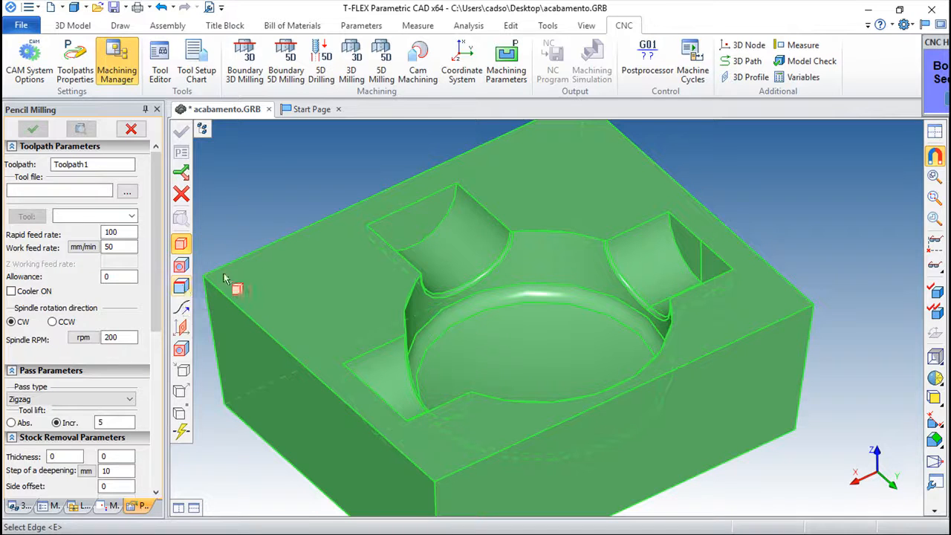
Step: Select the block's top face as the face to machine
{"action": "left_click", "coordinate": [181, 267]}
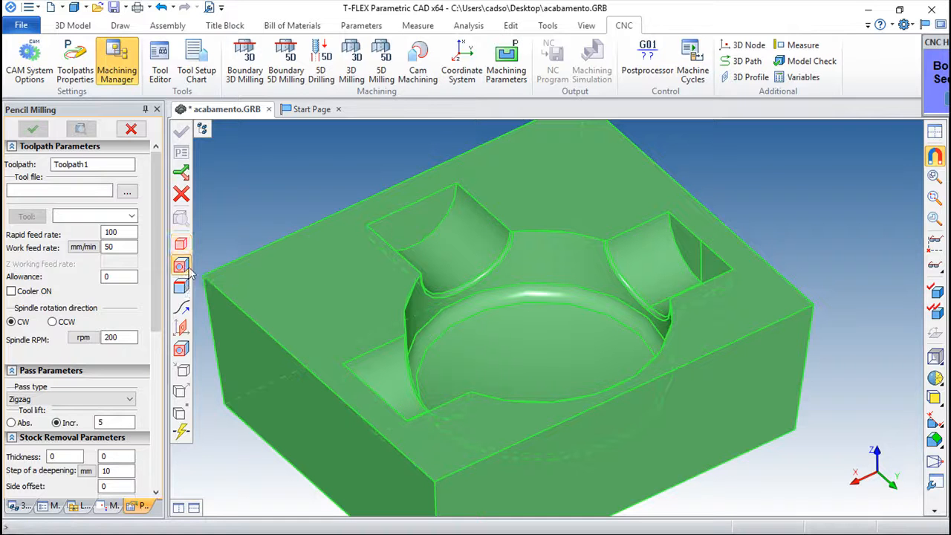
{"action": "left_click", "coordinate": [343, 290]}
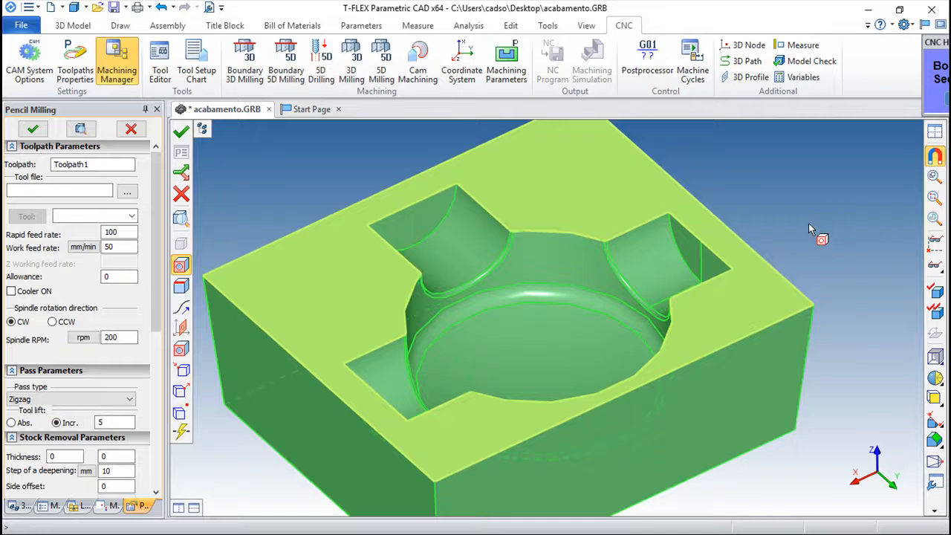
{"action": "scroll", "coordinate": [808, 223], "scroll_direction": "down", "scroll_amount": 1}
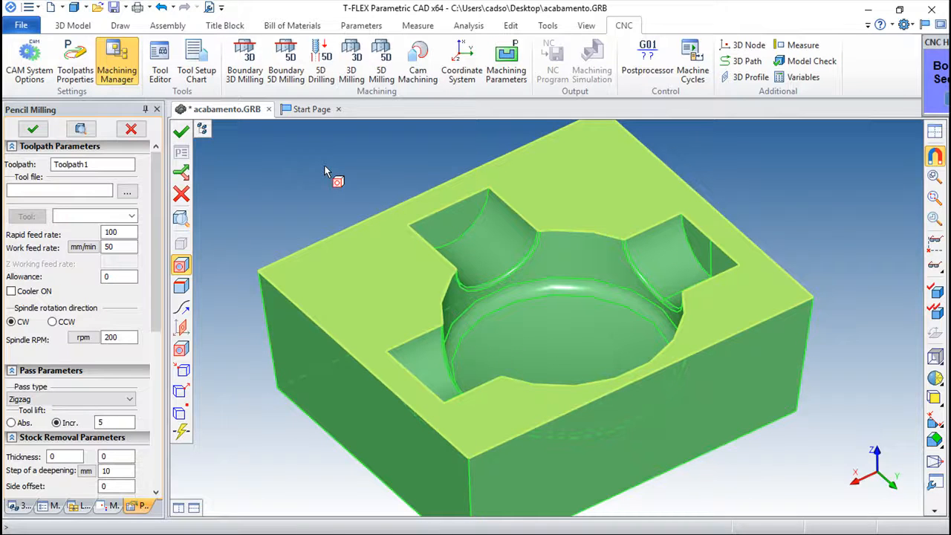
Step: Load tool 3 from 3d_milling.too, check it in the Tool Editor, and generate the toolpath
{"action": "left_click", "coordinate": [127, 192]}
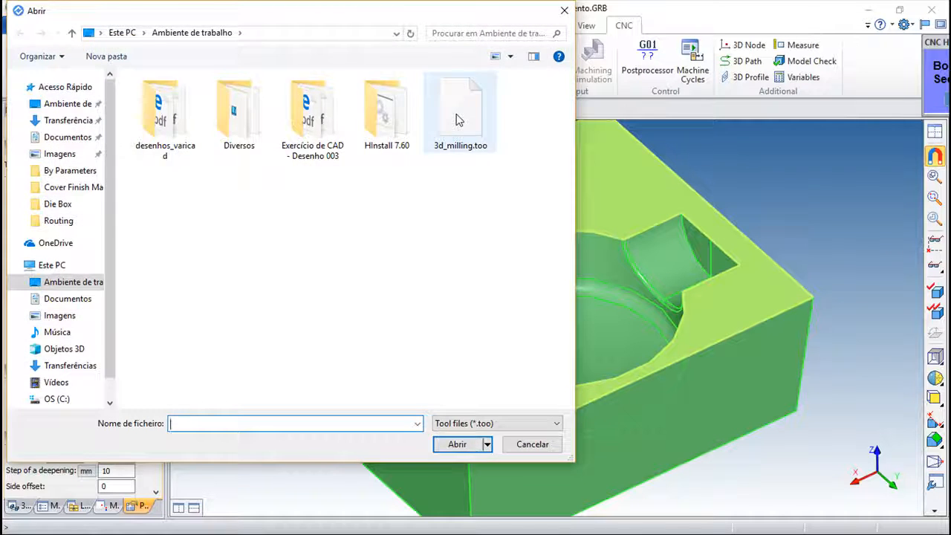
{"action": "double_click", "coordinate": [459, 117]}
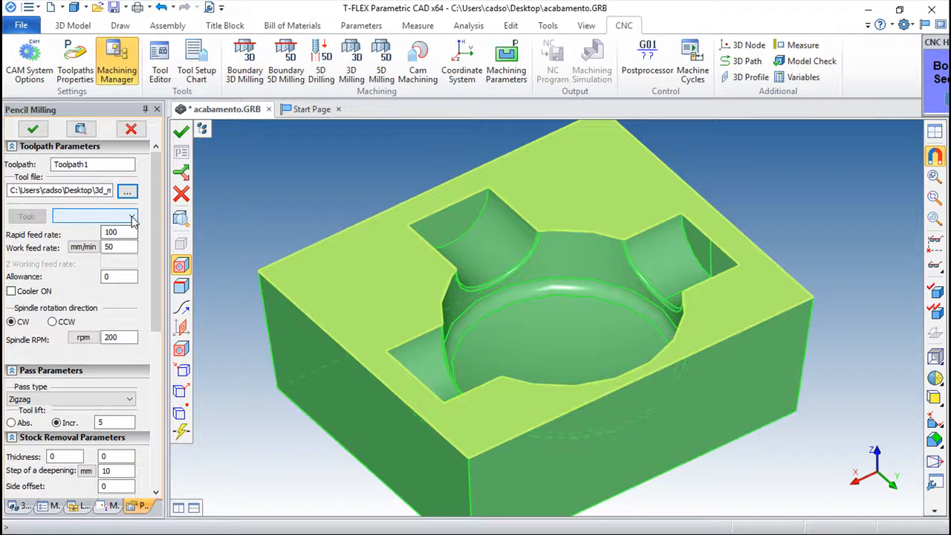
{"action": "left_click", "coordinate": [132, 216]}
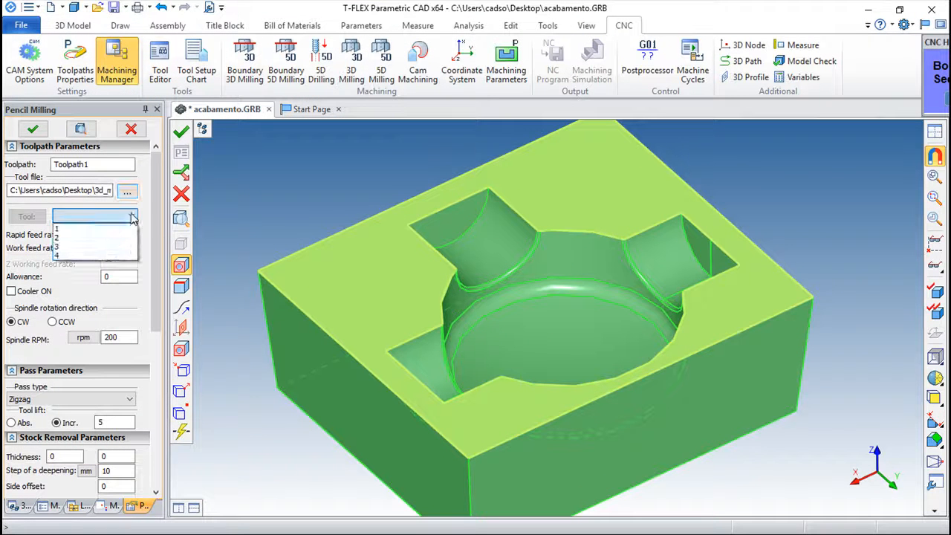
{"action": "left_click", "coordinate": [60, 245]}
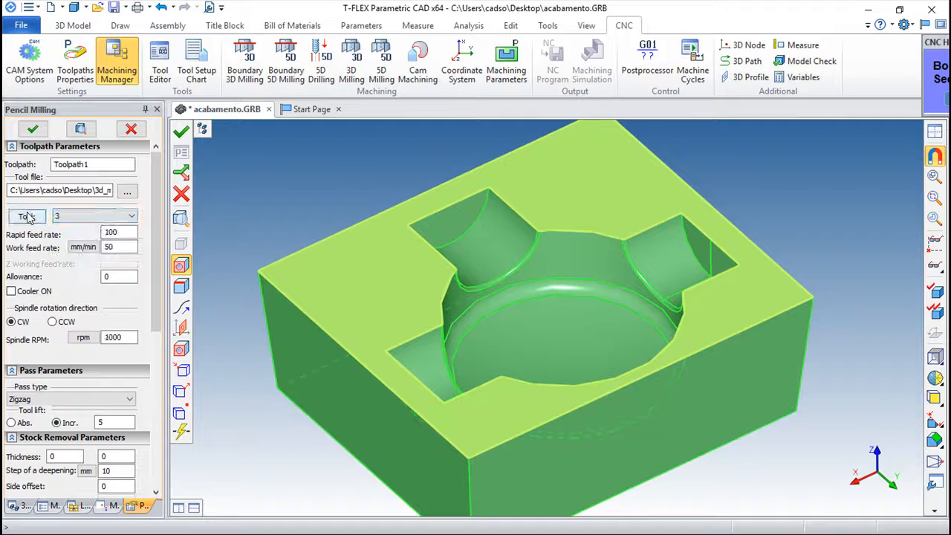
{"action": "left_click", "coordinate": [27, 217]}
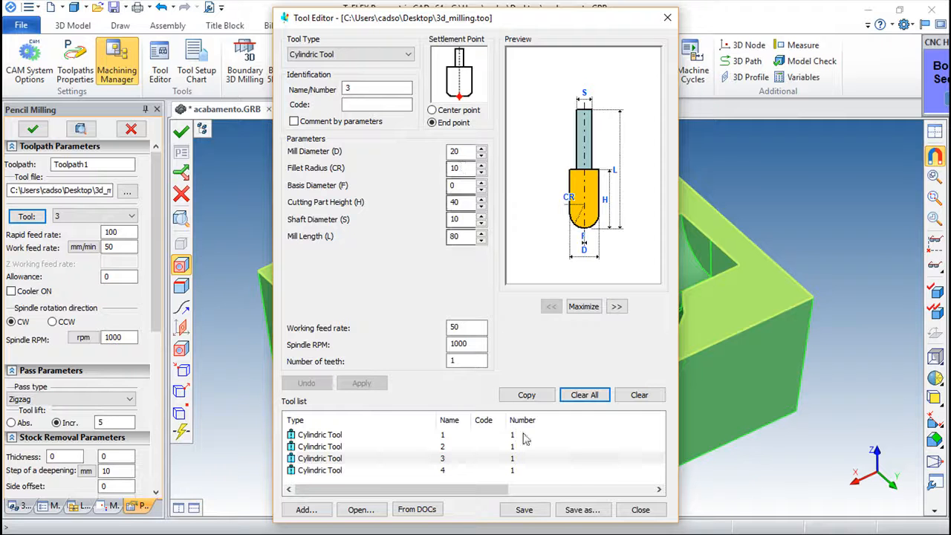
{"action": "left_click", "coordinate": [639, 511]}
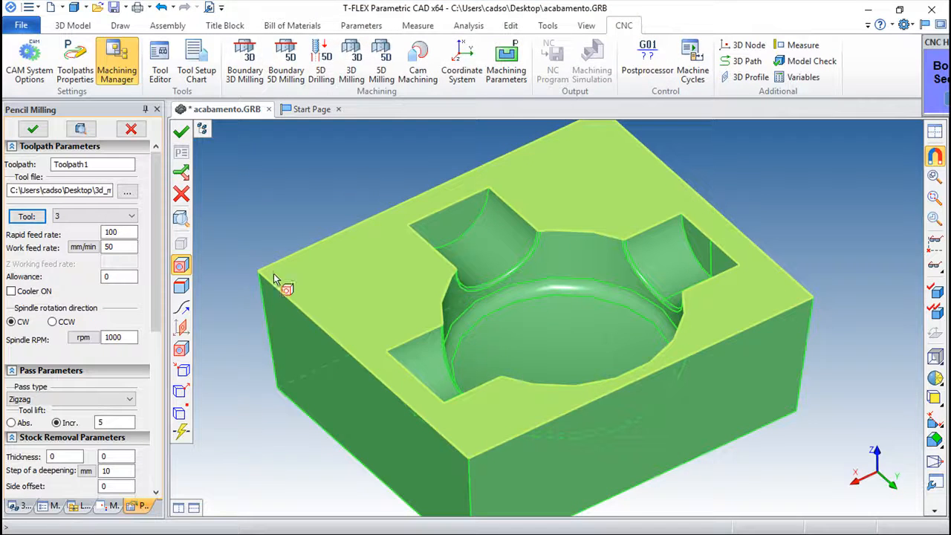
{"action": "left_click", "coordinate": [180, 131]}
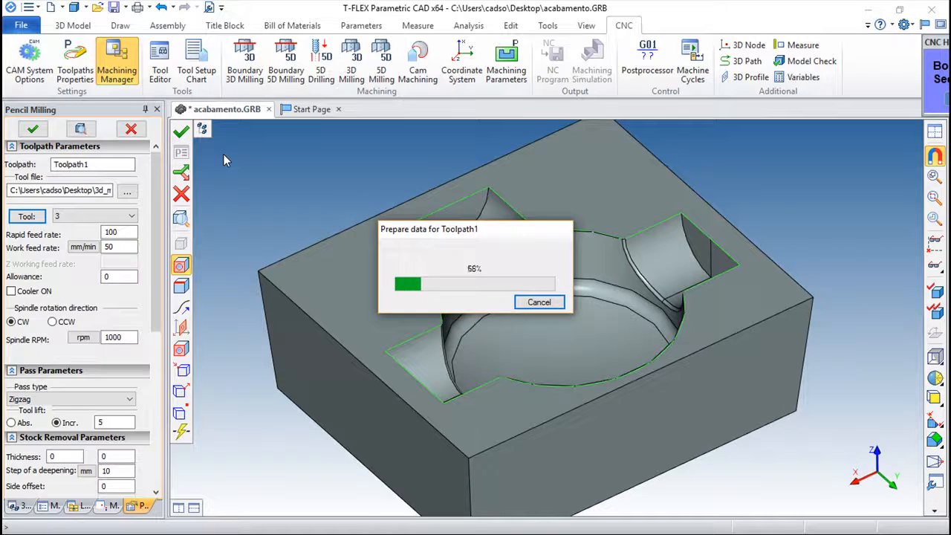
Step: Run Toolpath1's machining simulation through to the N230M02 line, then exit to the model
{"action": "scroll", "coordinate": [503, 359], "scroll_direction": "down", "scroll_amount": 3}
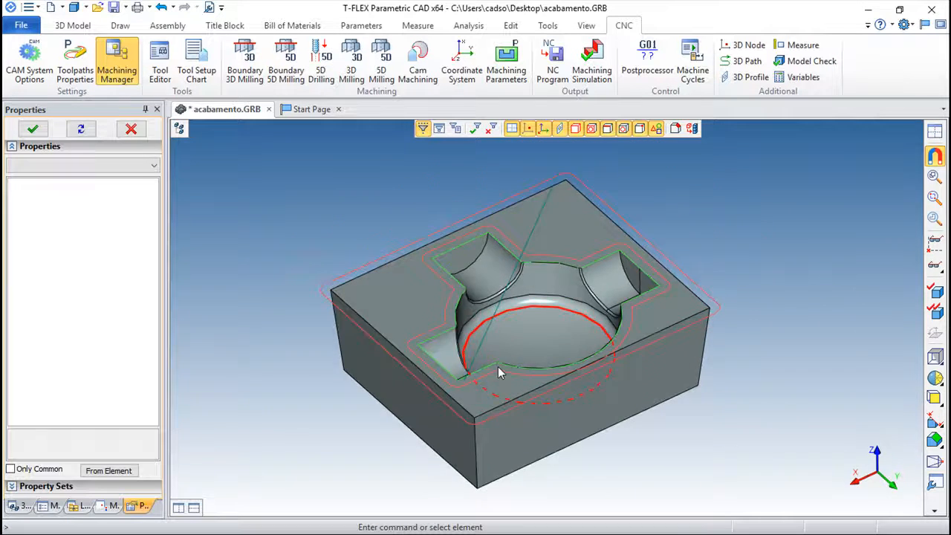
{"action": "right_click_drag", "start_coordinate": [570, 313], "coordinate": [404, 289]}
{"action": "scroll", "coordinate": [431, 312], "scroll_direction": "up", "scroll_amount": 5}
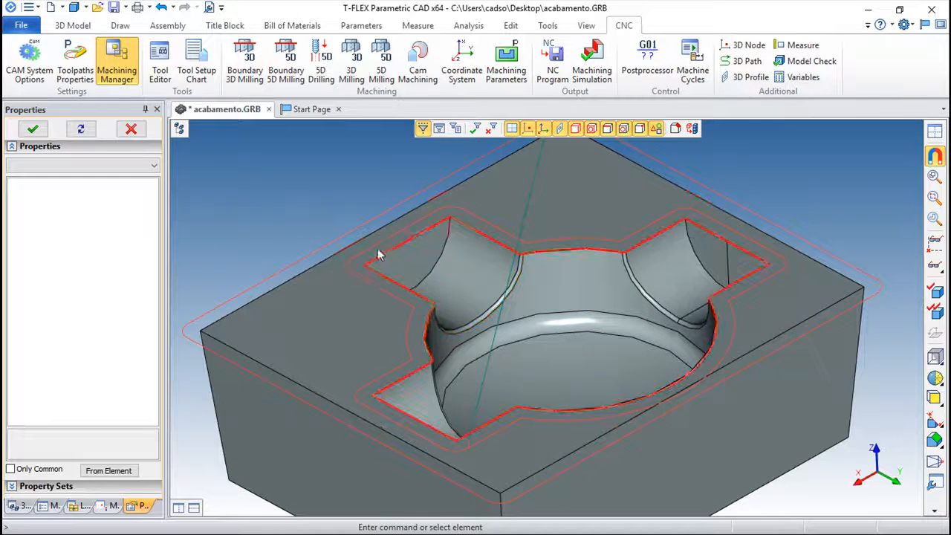
{"action": "left_click", "coordinate": [384, 254]}
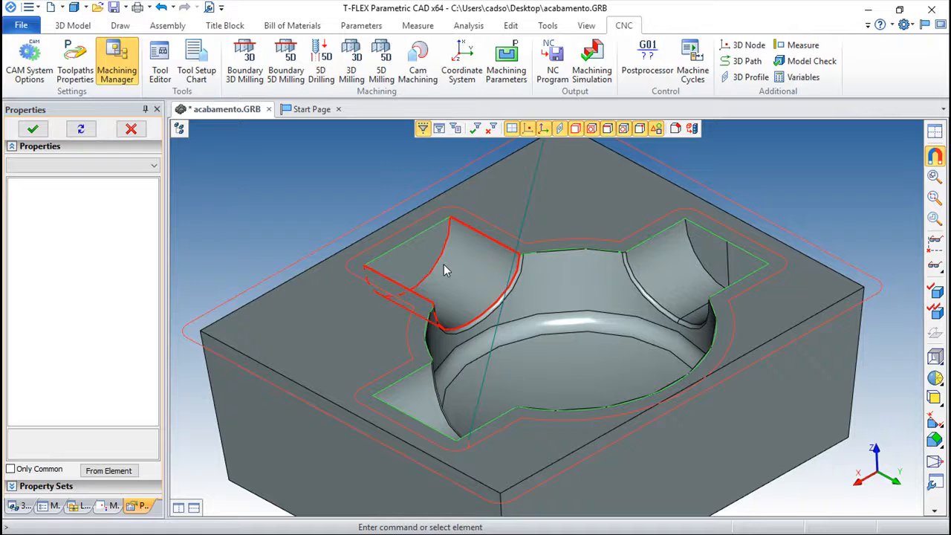
{"action": "left_click", "coordinate": [595, 59]}
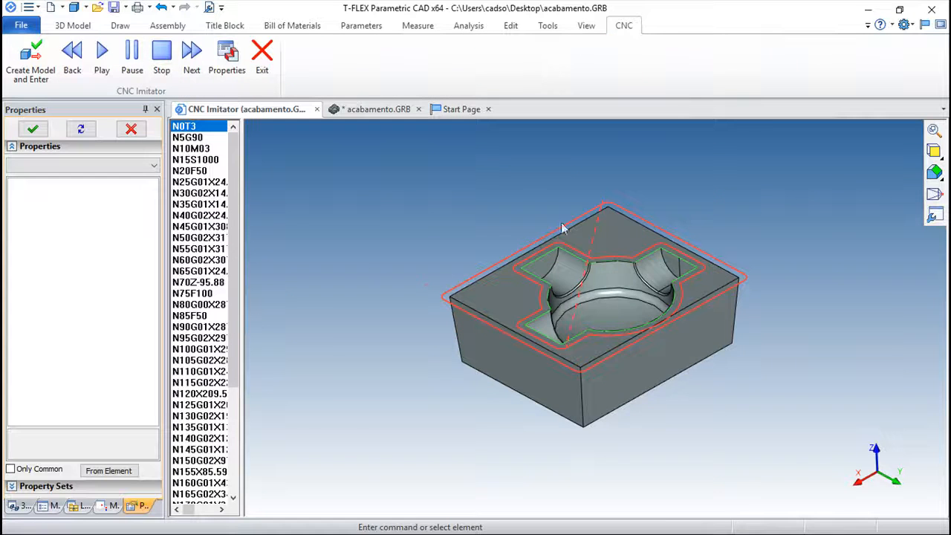
{"action": "left_click", "coordinate": [102, 52]}
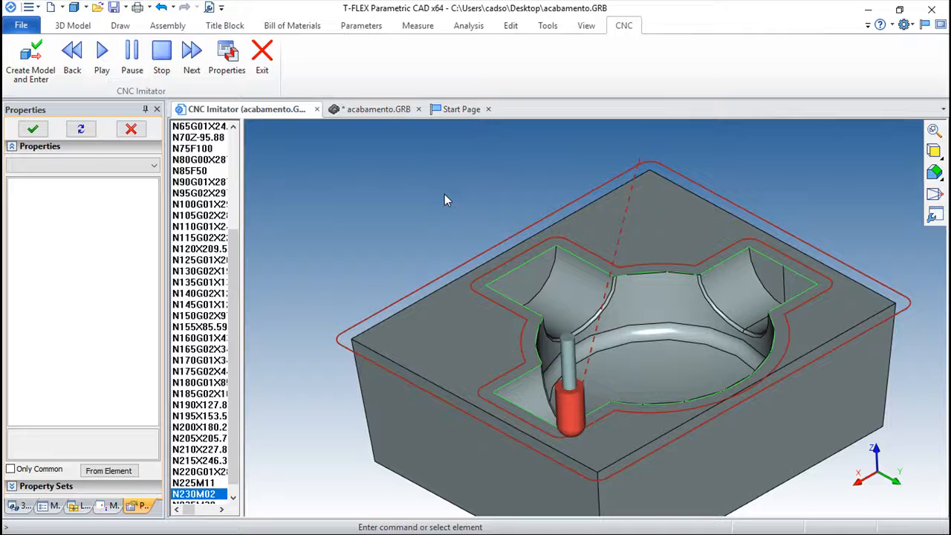
{"action": "left_click", "coordinate": [261, 50]}
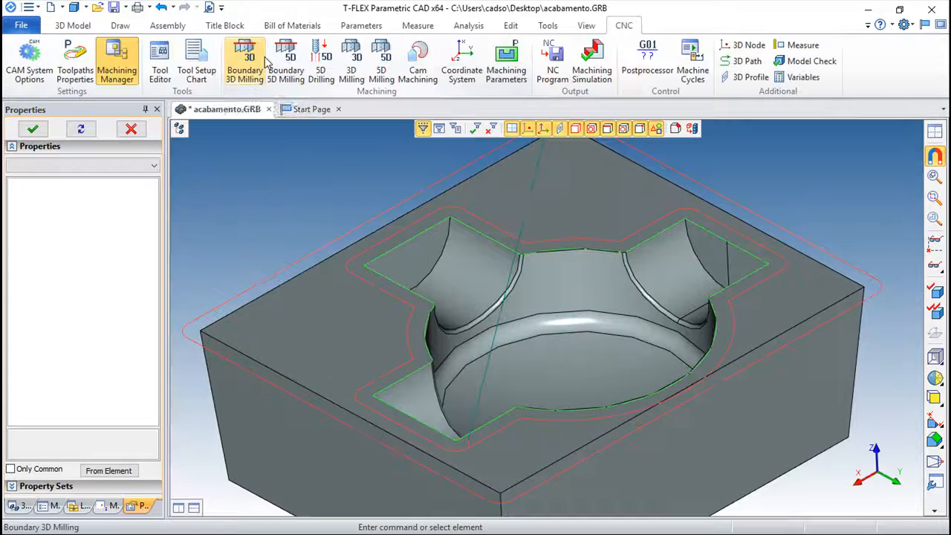
Step: Delete Toolpath1 from the Machining Manager tree
{"action": "left_click", "coordinate": [112, 506]}
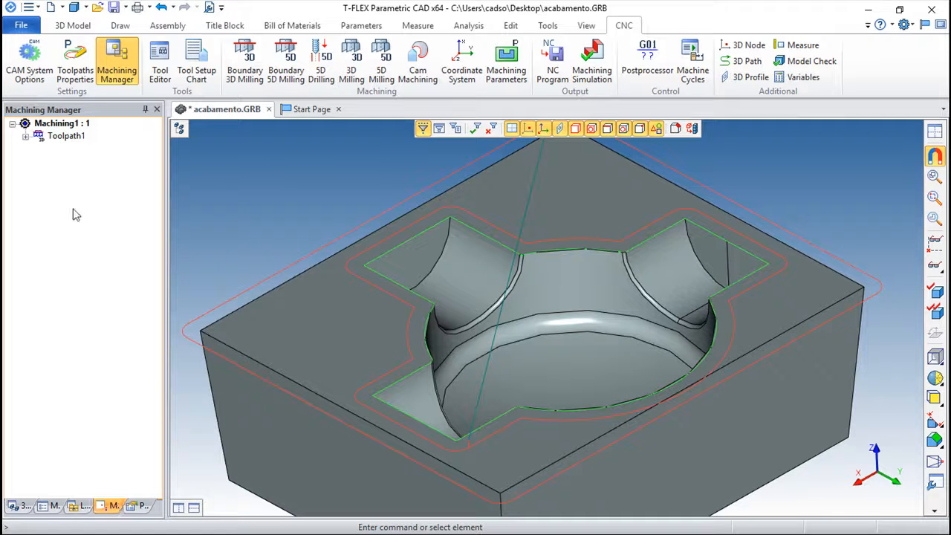
{"action": "left_click", "coordinate": [64, 140]}
{"action": "key", "text": "Delete"}
Step: Start a new Pencil Milling operation picking the pocket's edges as whole profiles
{"action": "left_click", "coordinate": [245, 59]}
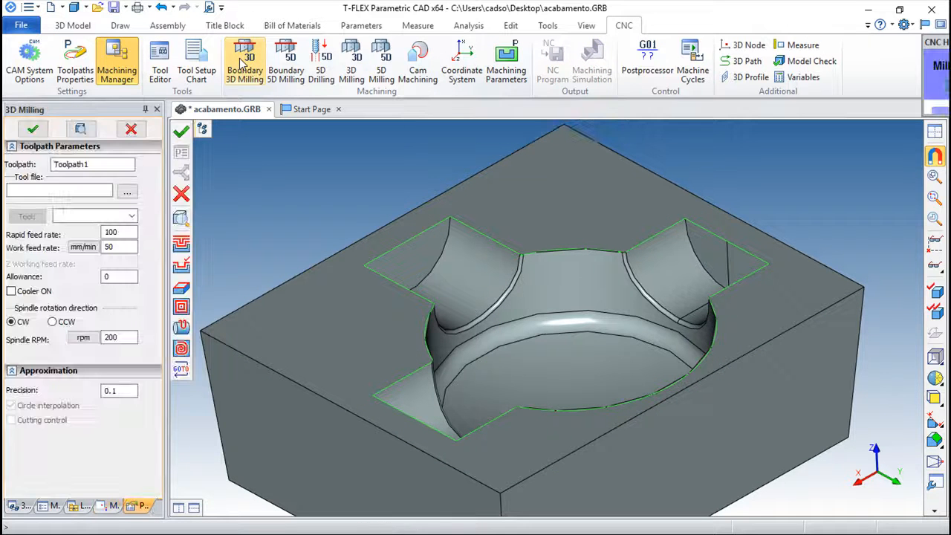
{"action": "left_click", "coordinate": [182, 287]}
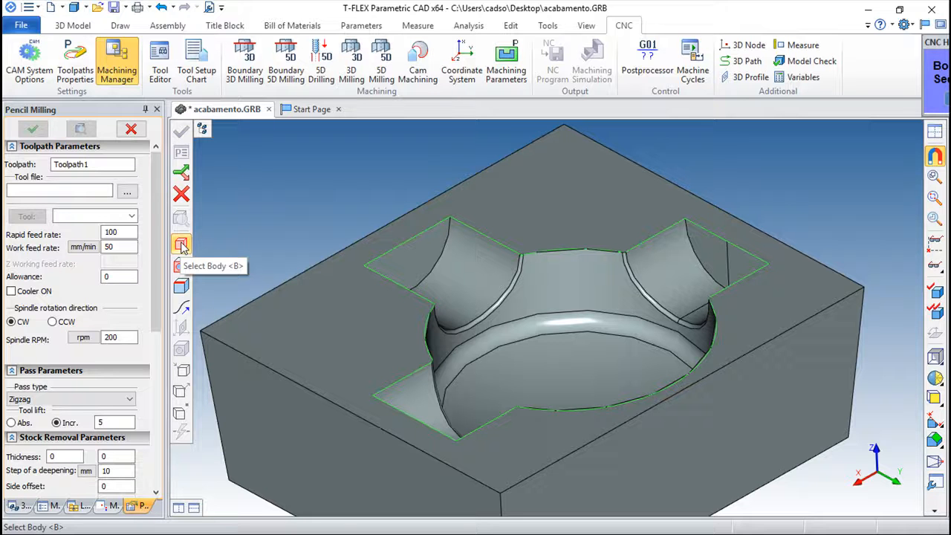
{"action": "left_click", "coordinate": [181, 289]}
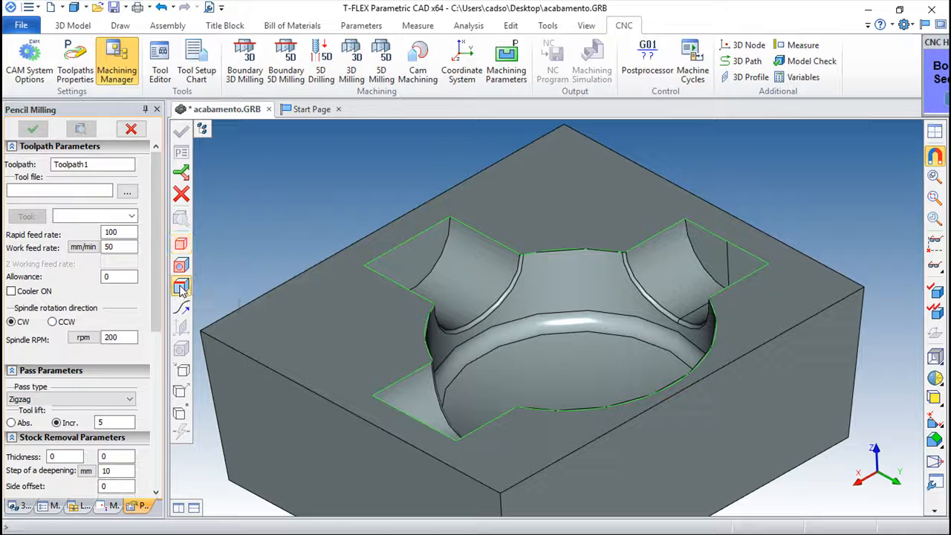
{"action": "left_click", "coordinate": [442, 261]}
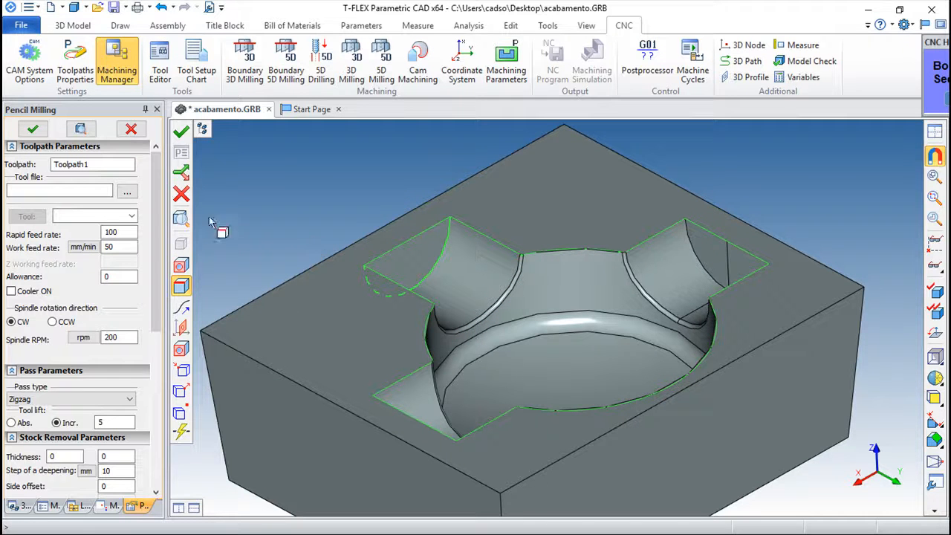
{"action": "key", "text": "l"}
{"action": "middle_click_drag", "start_coordinate": [535, 371], "coordinate": [255, 318]}
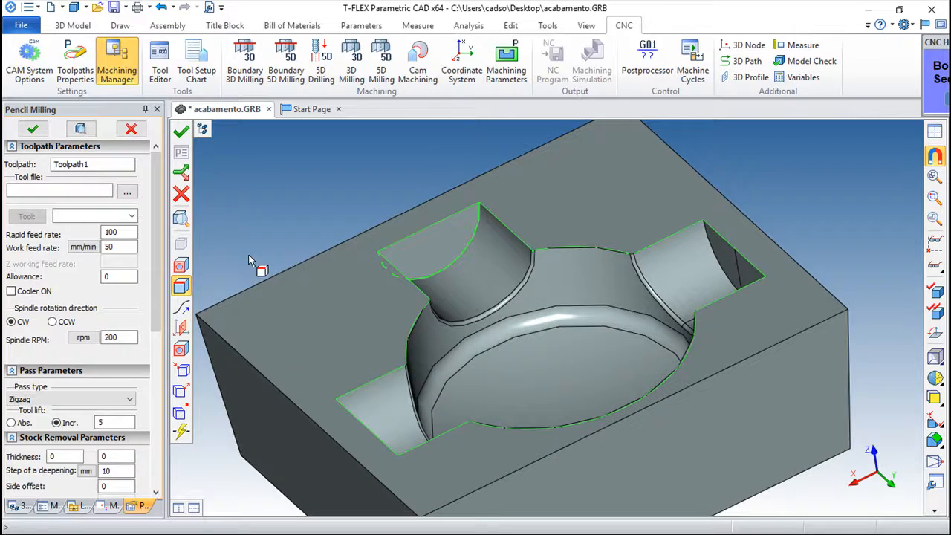
{"action": "left_click", "coordinate": [127, 192]}
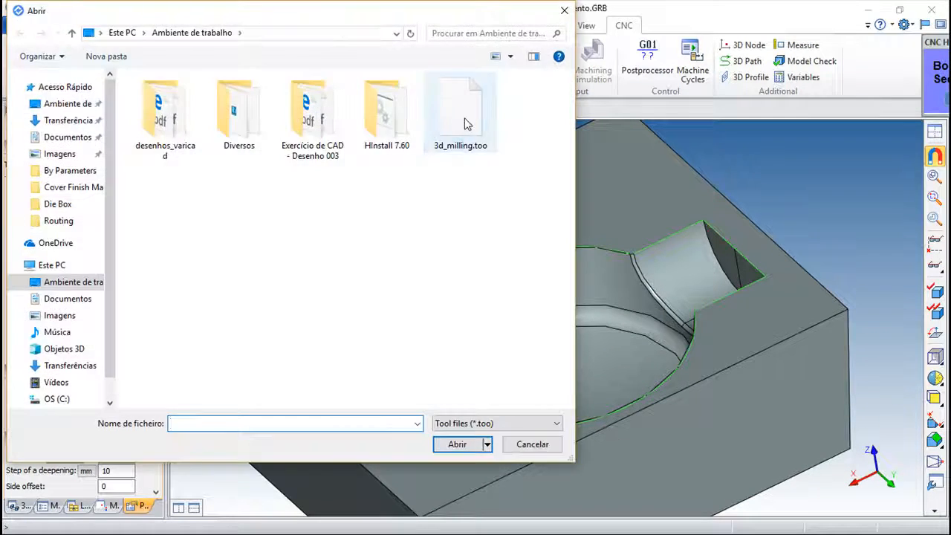
Step: Compute the edge-based pencil toolpath with tool 3 from 3d_milling.too and open the machining simulation
{"action": "double_click", "coordinate": [461, 119]}
{"action": "left_click", "coordinate": [132, 216]}
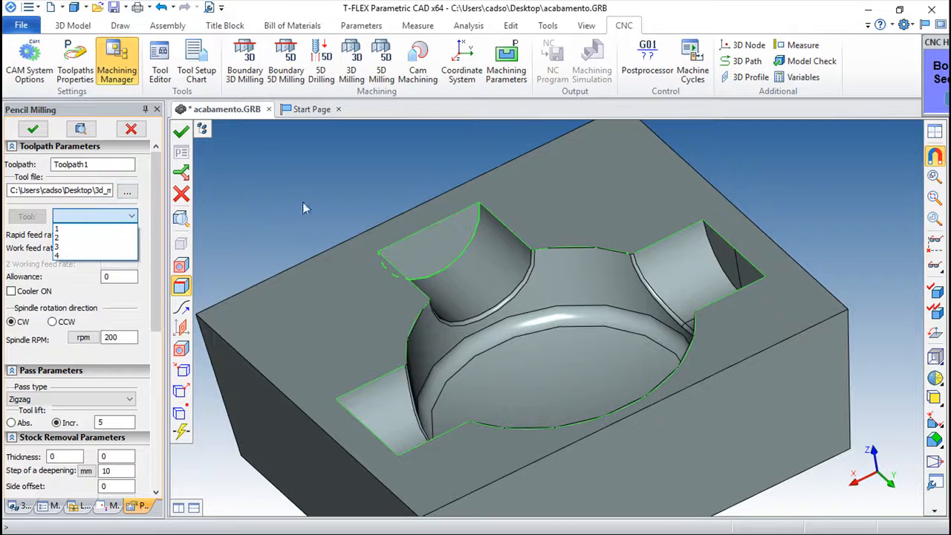
{"action": "left_click", "coordinate": [69, 248]}
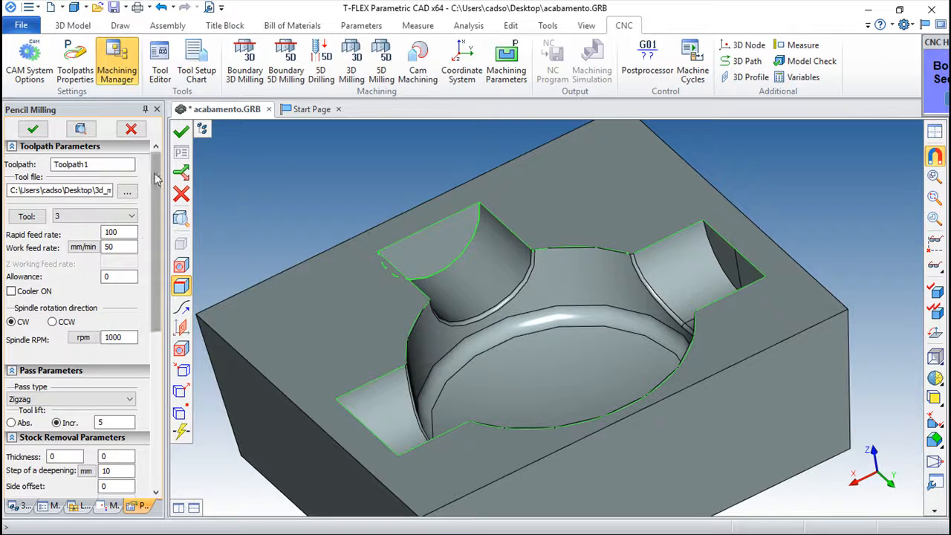
{"action": "left_click", "coordinate": [181, 132]}
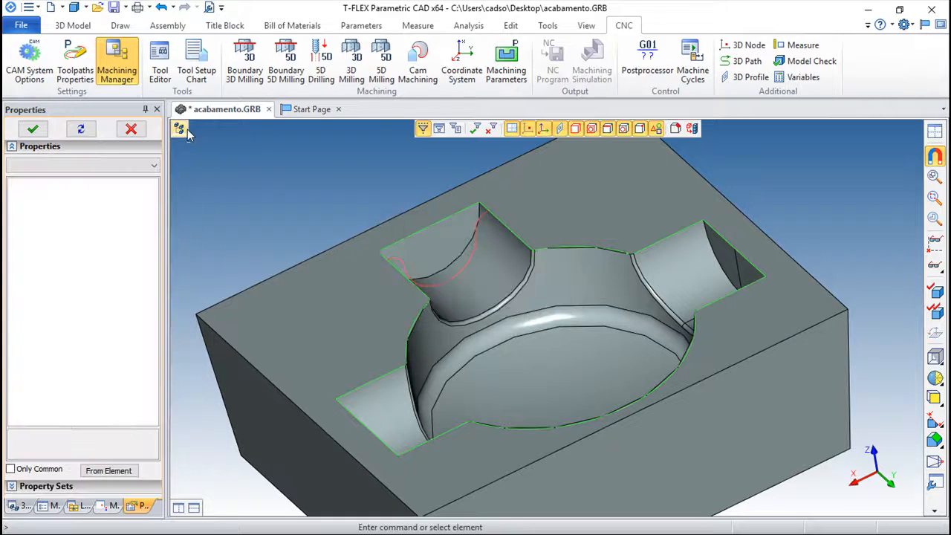
{"action": "right_click_drag", "start_coordinate": [520, 260], "coordinate": [651, 184]}
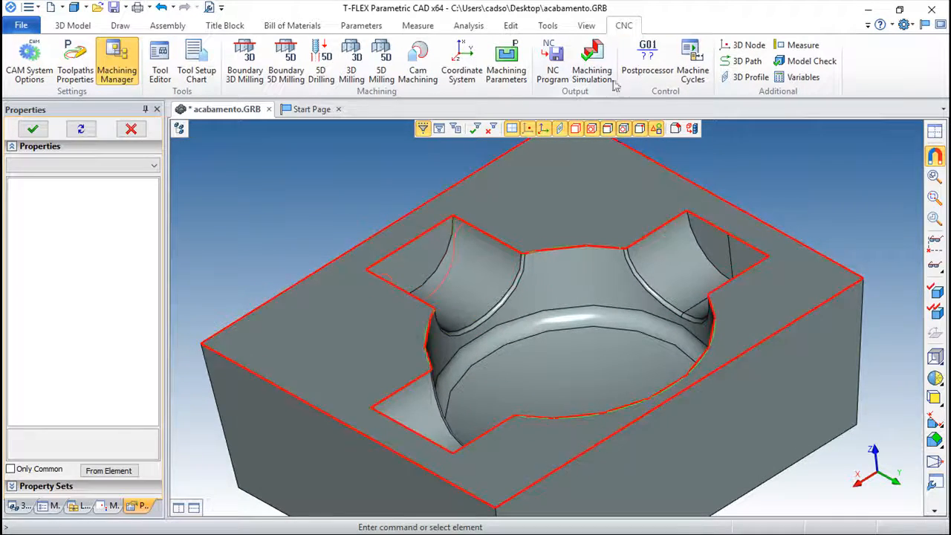
{"action": "left_click", "coordinate": [592, 63]}
Step: Play the CNC Imitator to the end, exit, and select Toolpath1 in the Machining Manager
{"action": "scroll", "coordinate": [547, 269], "scroll_direction": "up", "scroll_amount": 5}
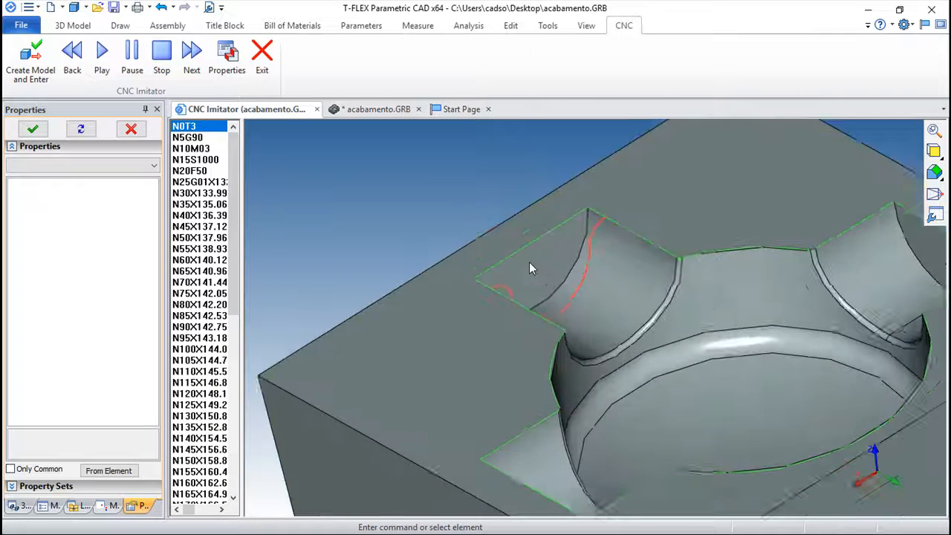
{"action": "left_click", "coordinate": [102, 51]}
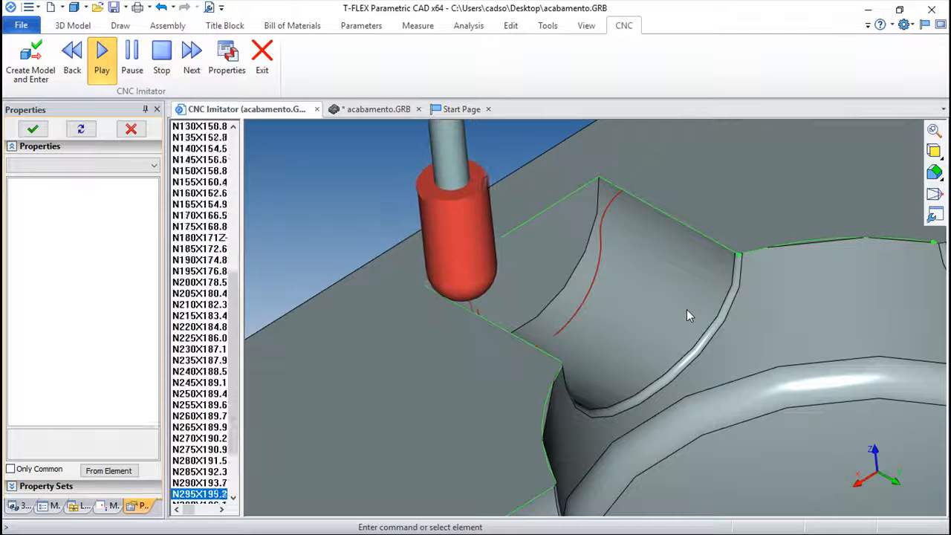
{"action": "left_click", "coordinate": [261, 53]}
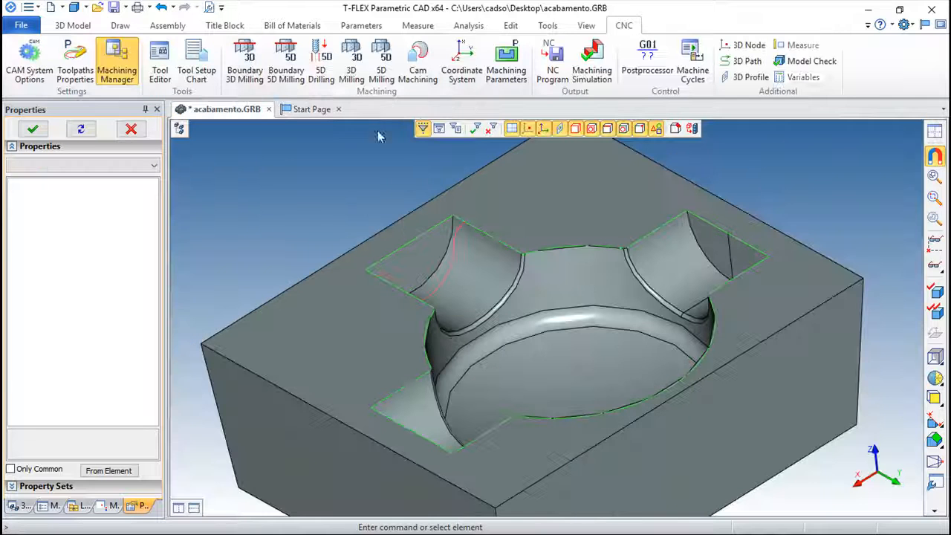
{"action": "left_click", "coordinate": [113, 505]}
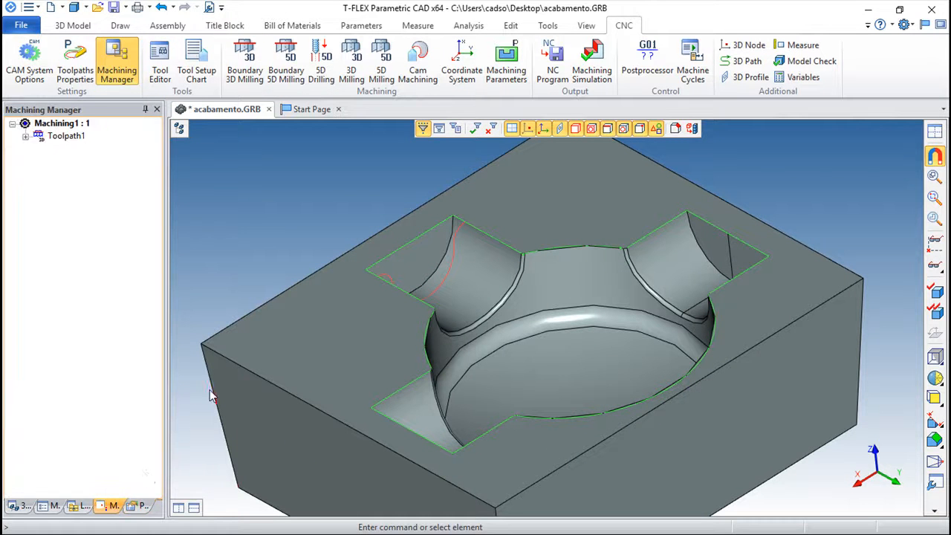
{"action": "left_click", "coordinate": [58, 138]}
Step: Delete Toolpath1, select the pocket's top outline edges, and start a new 3D Milling operation
{"action": "key", "text": "Delete"}
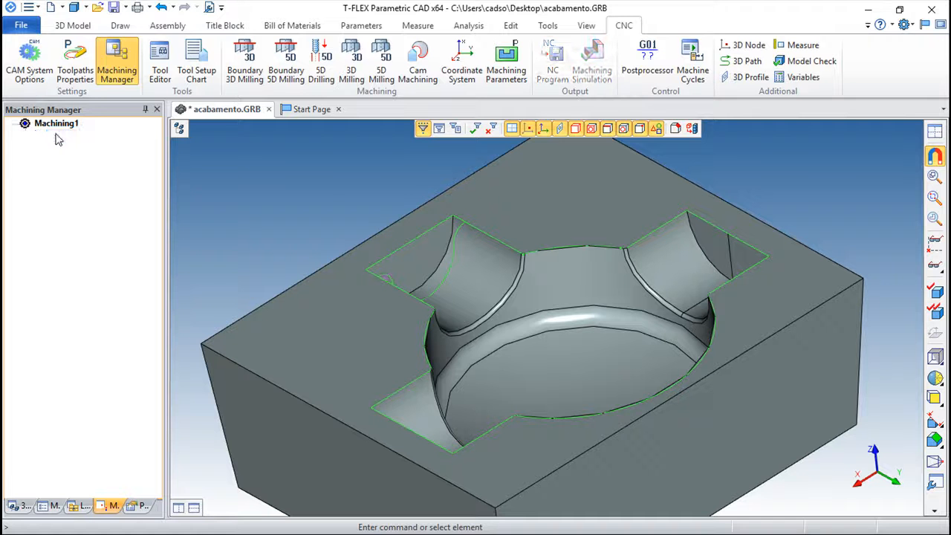
{"action": "right_click_drag", "start_coordinate": [297, 347], "coordinate": [509, 370]}
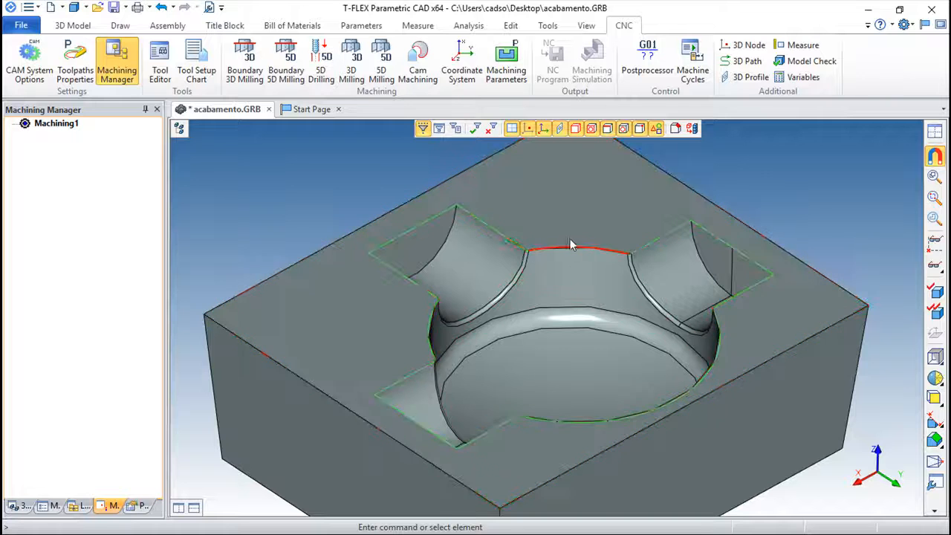
{"action": "left_click", "coordinate": [492, 231]}
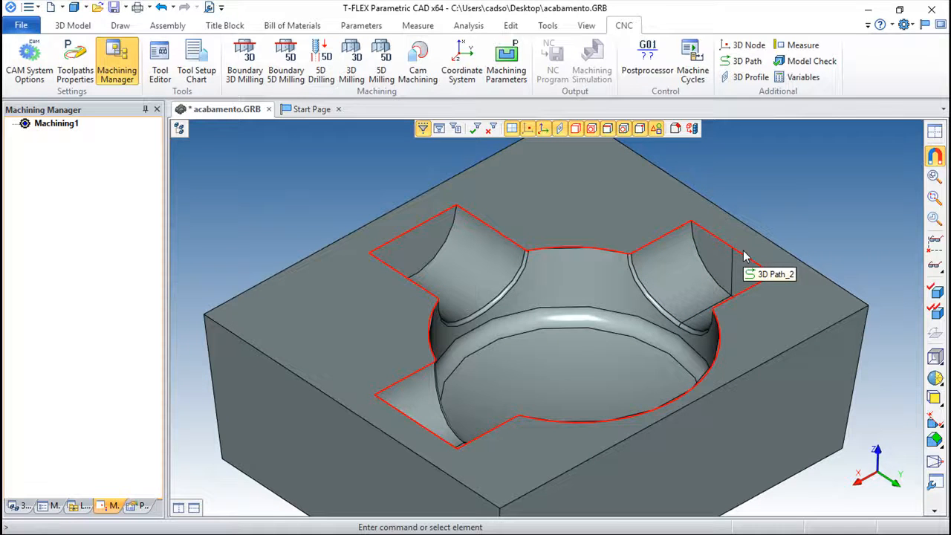
{"action": "left_click", "coordinate": [243, 57]}
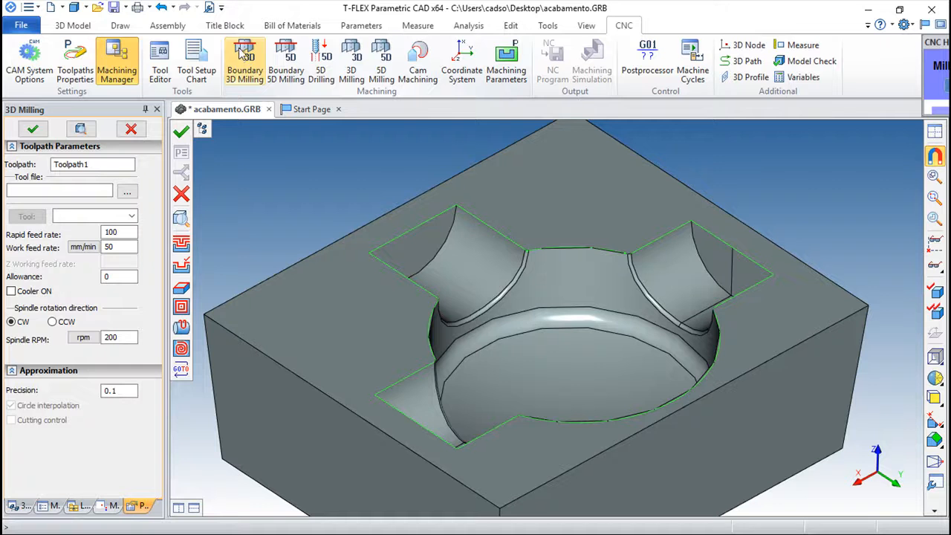
Step: Set the operation to Pencil Milling with the pocket's top contour as the routing path
{"action": "left_click", "coordinate": [181, 286]}
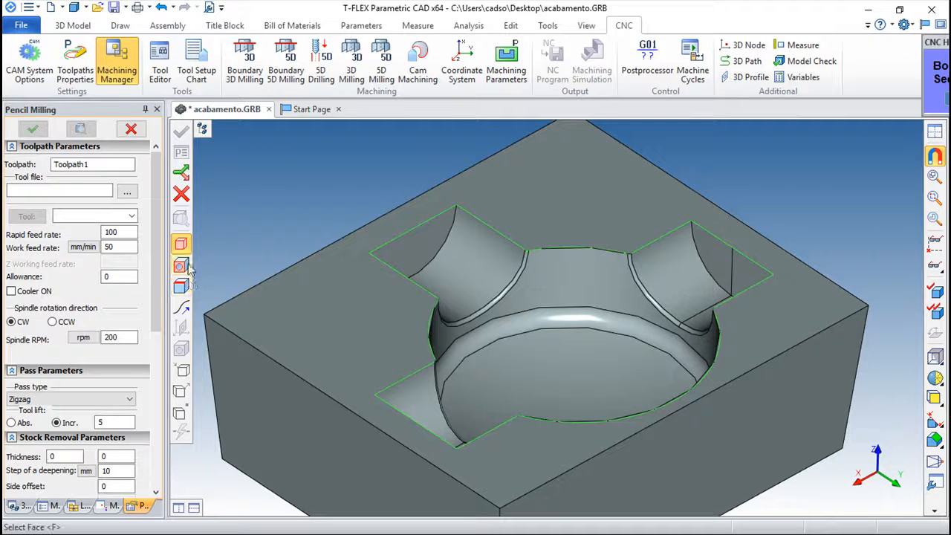
{"action": "left_click", "coordinate": [180, 311]}
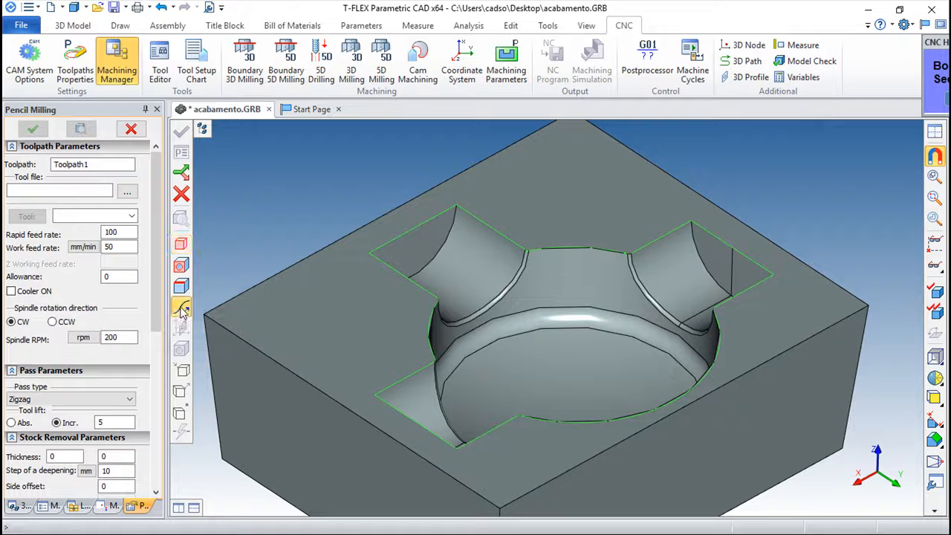
{"action": "left_click", "coordinate": [504, 235]}
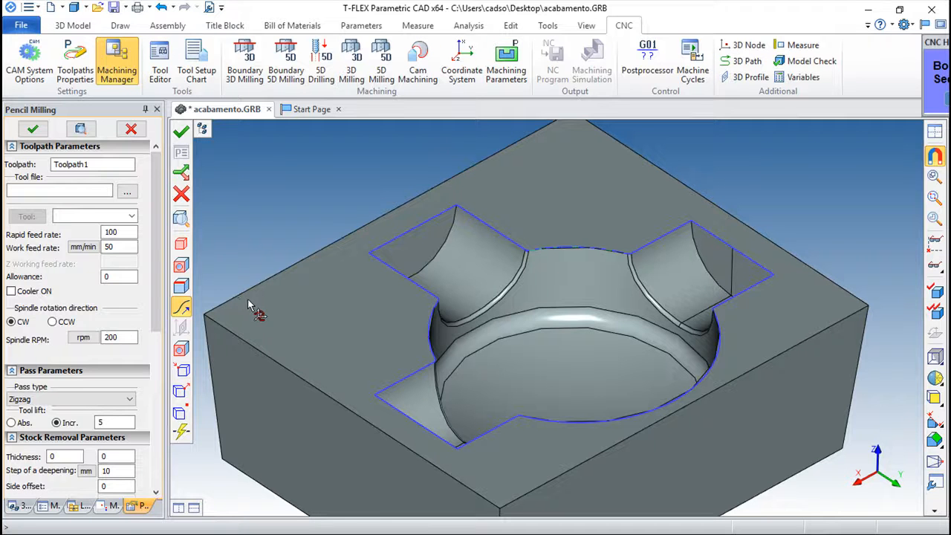
Step: Load tool 3 from 3d_milling.too and generate the toolpath
{"action": "left_click", "coordinate": [127, 191]}
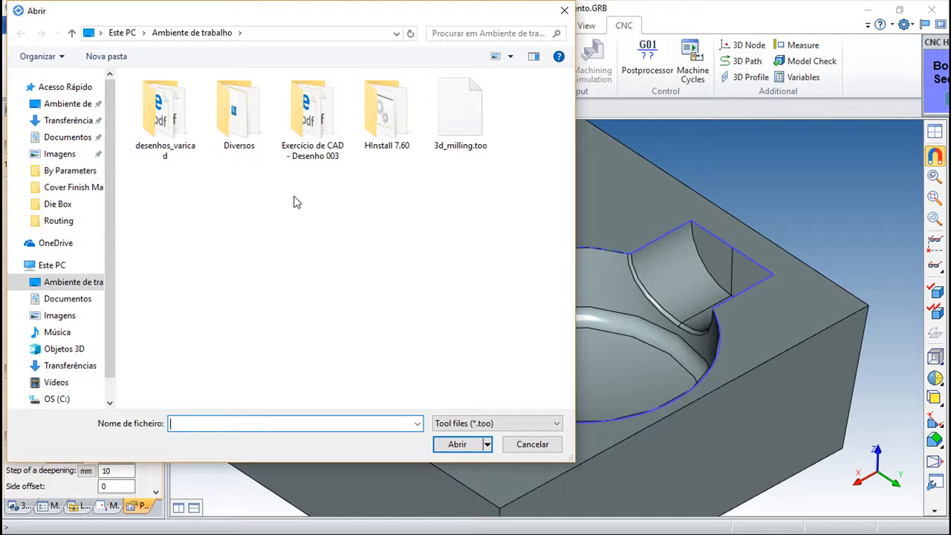
{"action": "double_click", "coordinate": [476, 133]}
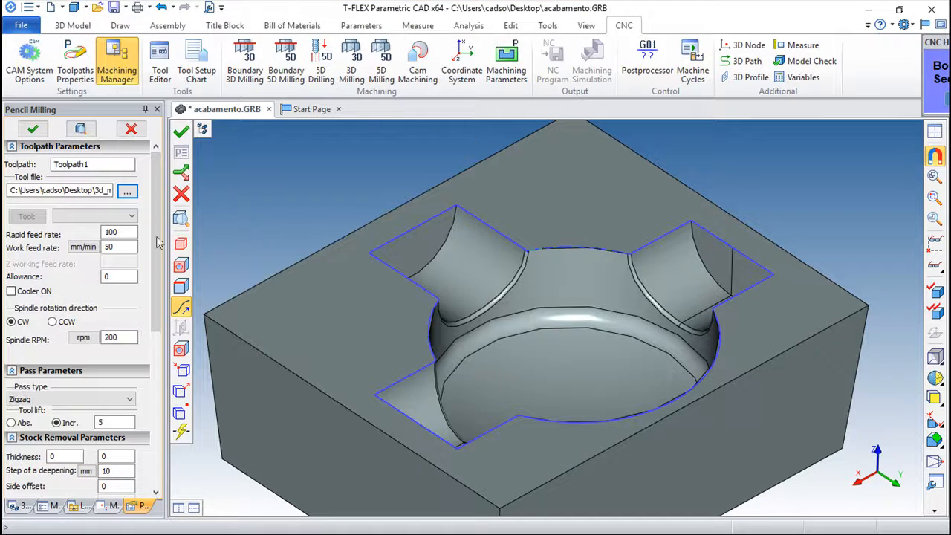
{"action": "left_click", "coordinate": [134, 215]}
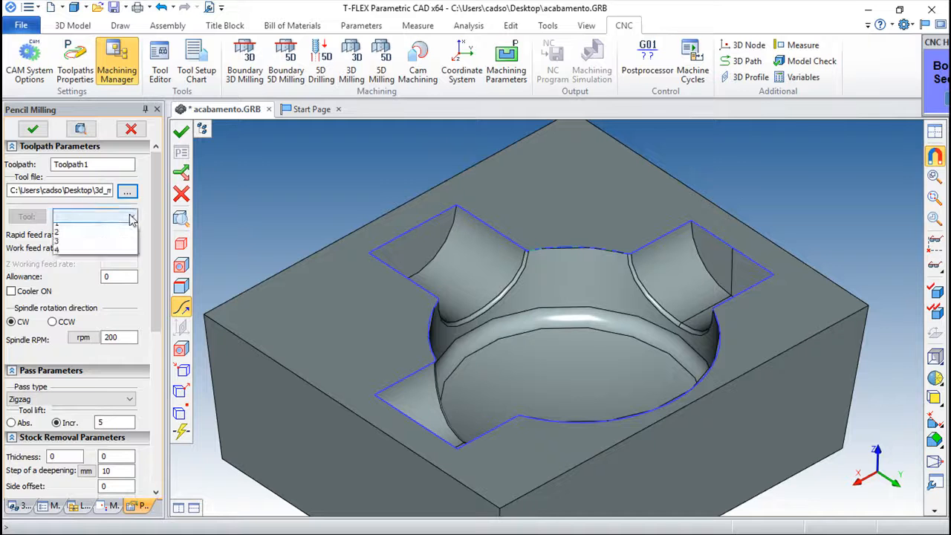
{"action": "left_click", "coordinate": [91, 248]}
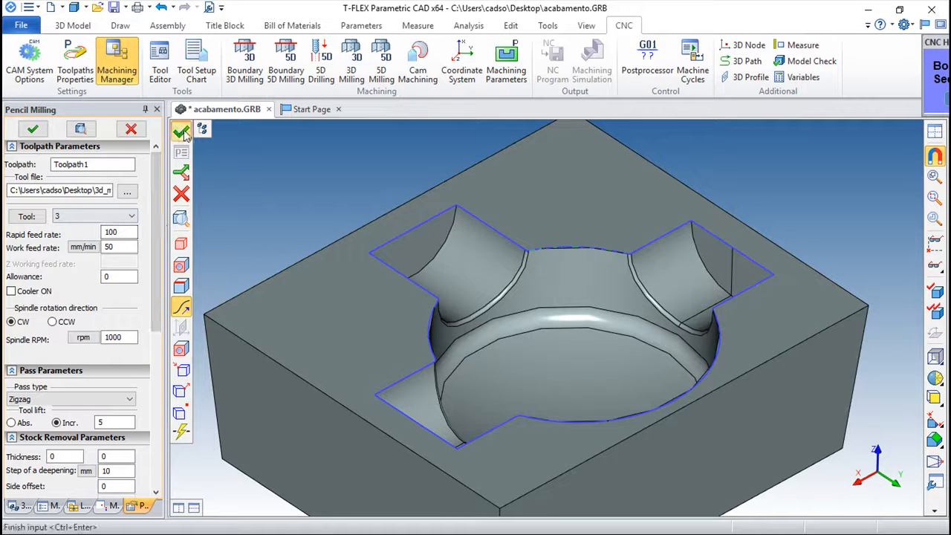
{"action": "left_click", "coordinate": [180, 131]}
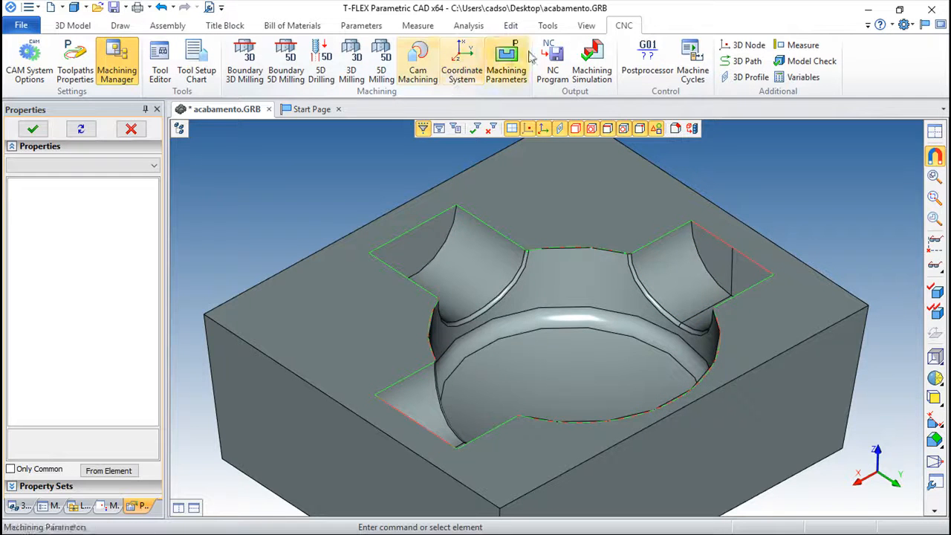
{"action": "left_click", "coordinate": [592, 63]}
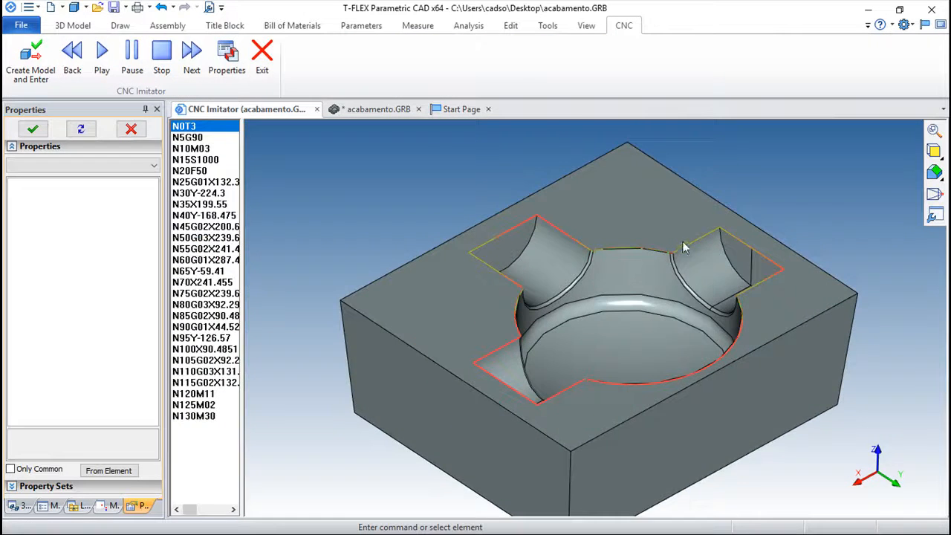
{"action": "left_click", "coordinate": [101, 52]}
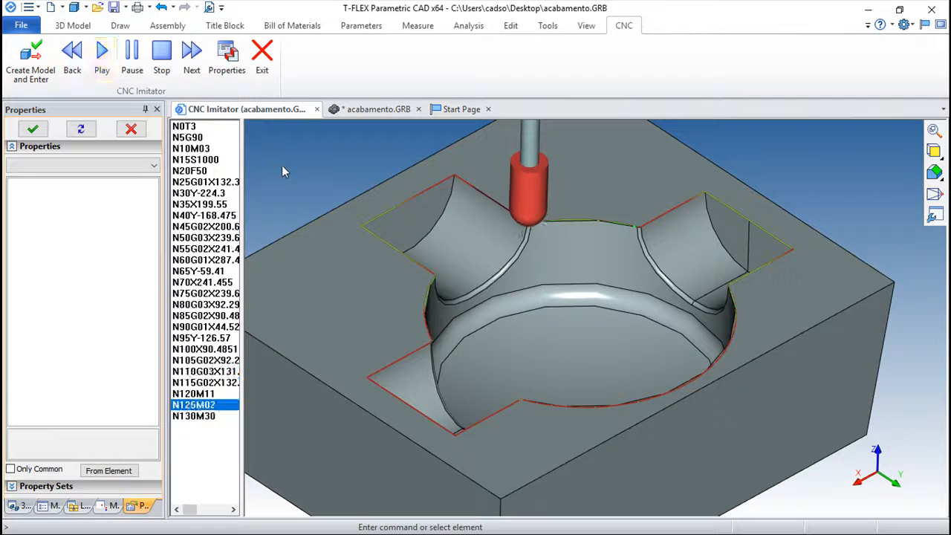
{"action": "left_click", "coordinate": [261, 51]}
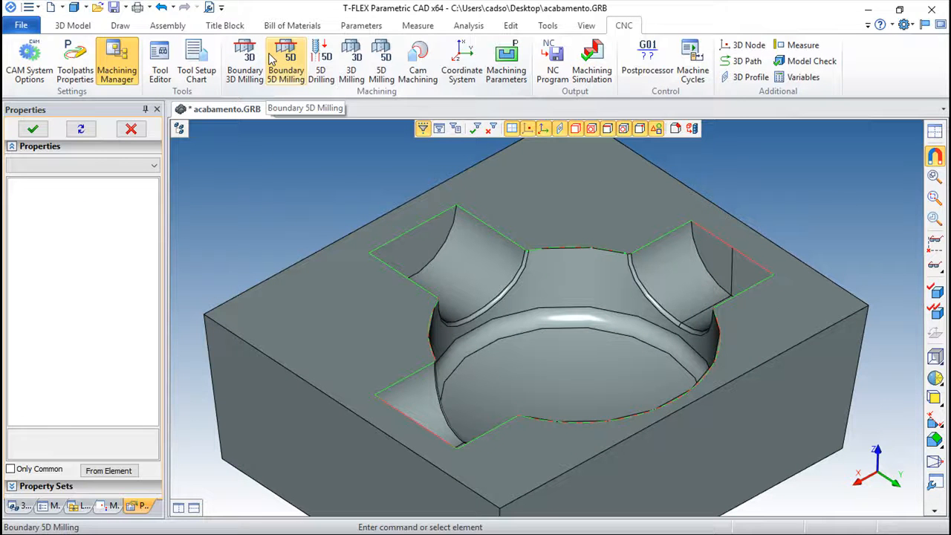
Step: Reopen Toolpath1's pencil-milling parameters and edit the Allowance value
{"action": "left_click", "coordinate": [110, 511]}
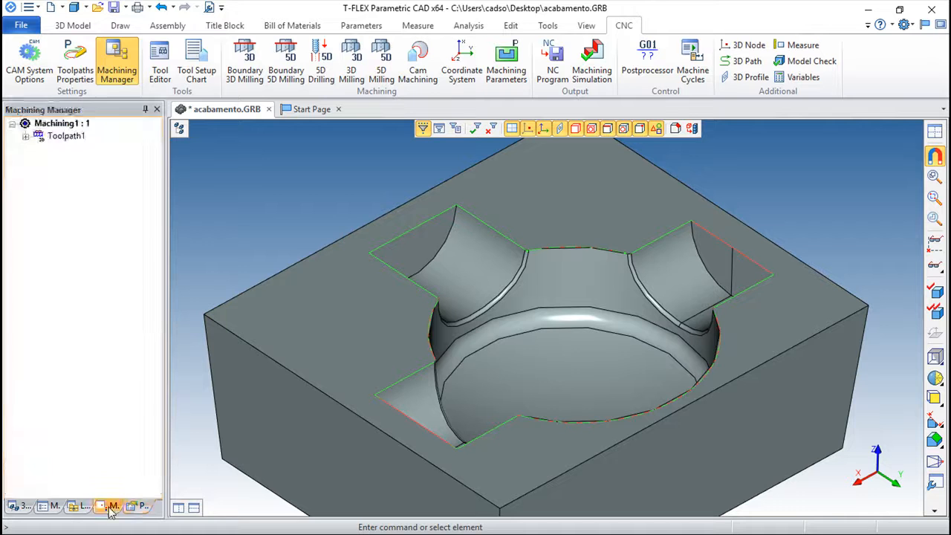
{"action": "double_click", "coordinate": [75, 141]}
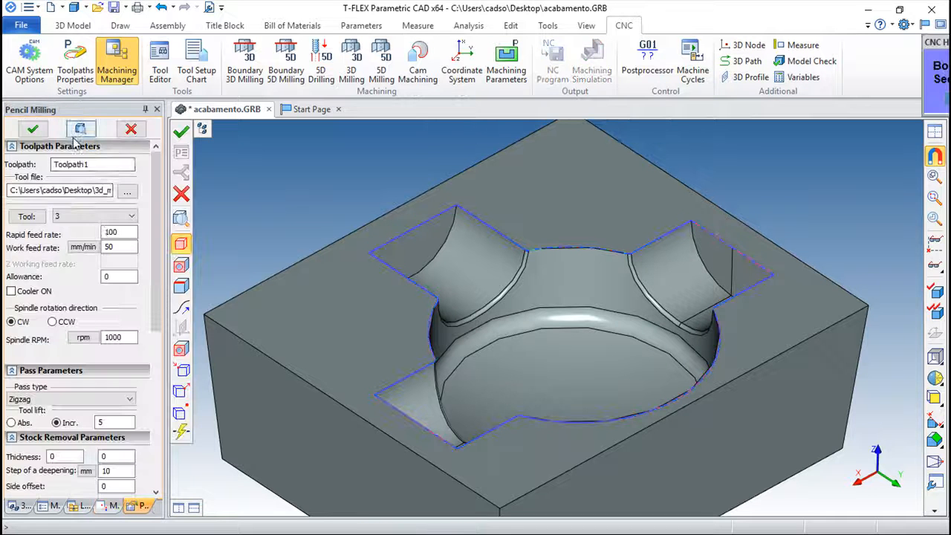
{"action": "scroll", "coordinate": [162, 240], "scroll_direction": "down", "scroll_amount": 2}
{"action": "scroll", "coordinate": [162, 239], "scroll_direction": "down", "scroll_amount": 1}
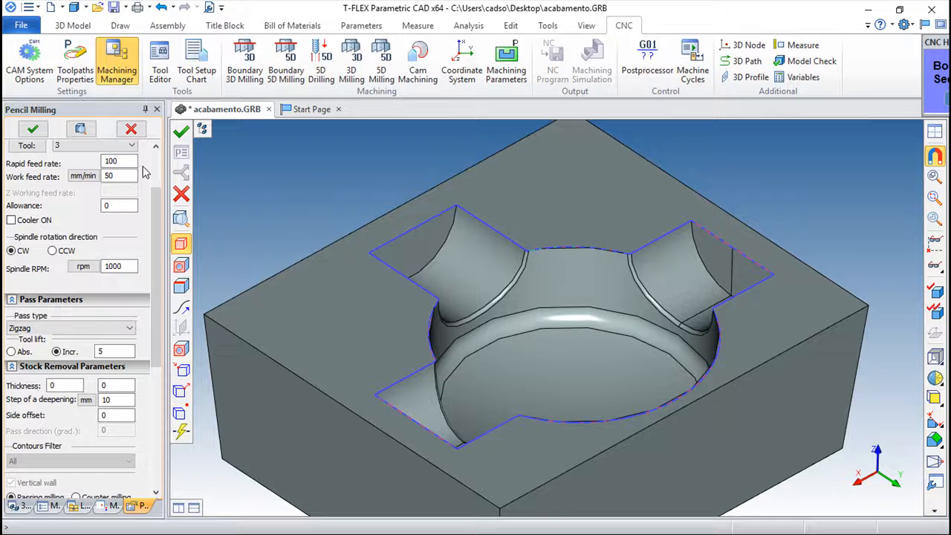
{"action": "left_click", "coordinate": [106, 207]}
{"action": "mouse_move", "coordinate": [160, 245]}
{"action": "left_mouse_down"}
{"action": "mouse_move", "coordinate": [163, 319]}
{"action": "mouse_move", "coordinate": [163, 300]}
{"action": "left_mouse_up"}
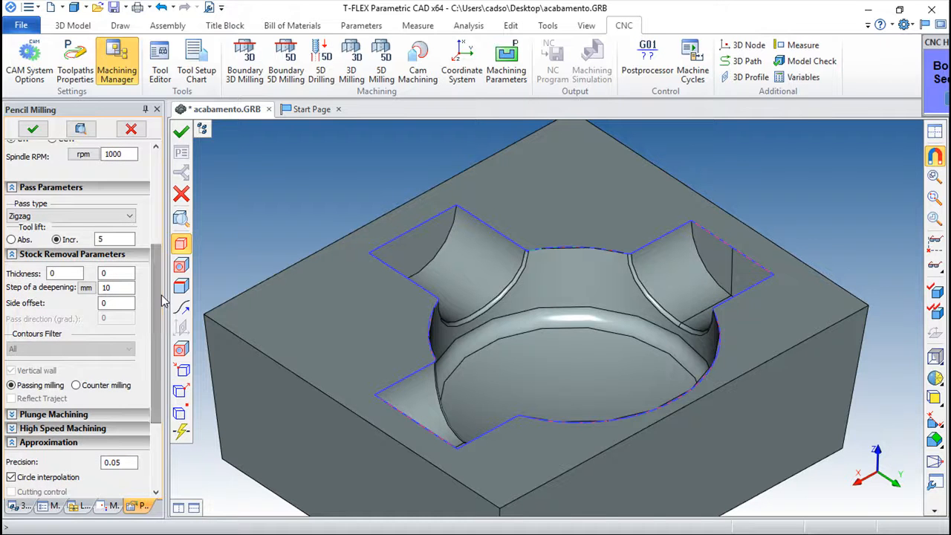
Step: Keep Zigzag pass type, set Thickness 5 and deepening step 1, and accept
{"action": "left_click", "coordinate": [57, 217]}
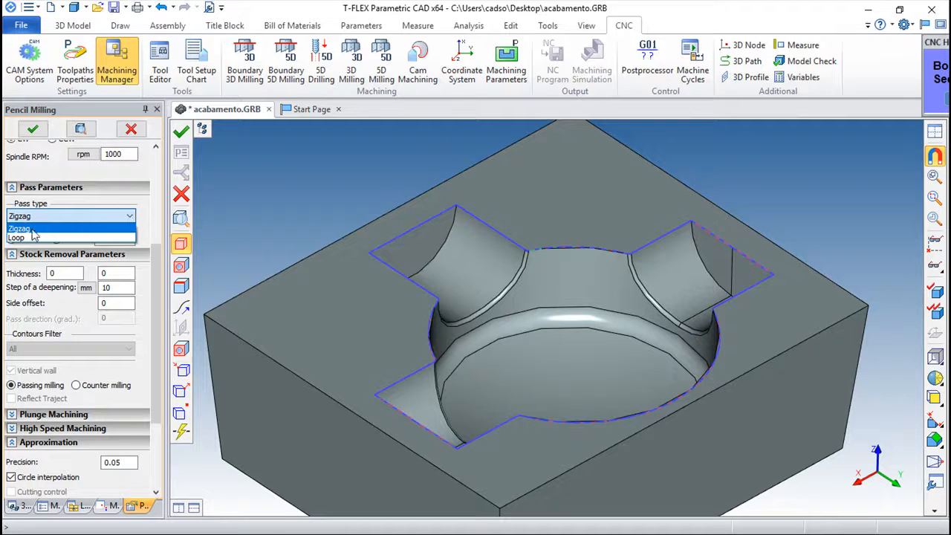
{"action": "left_click", "coordinate": [32, 231]}
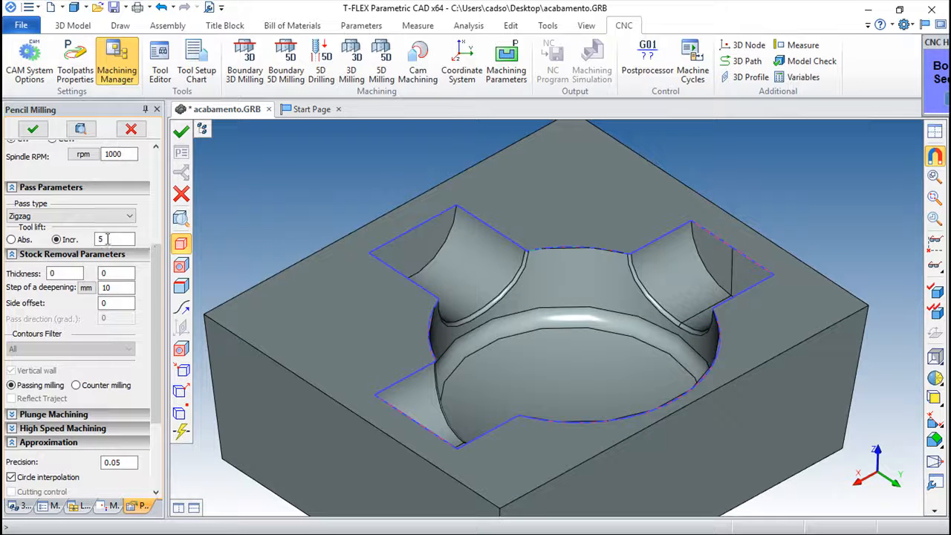
{"action": "double_click", "coordinate": [52, 272]}
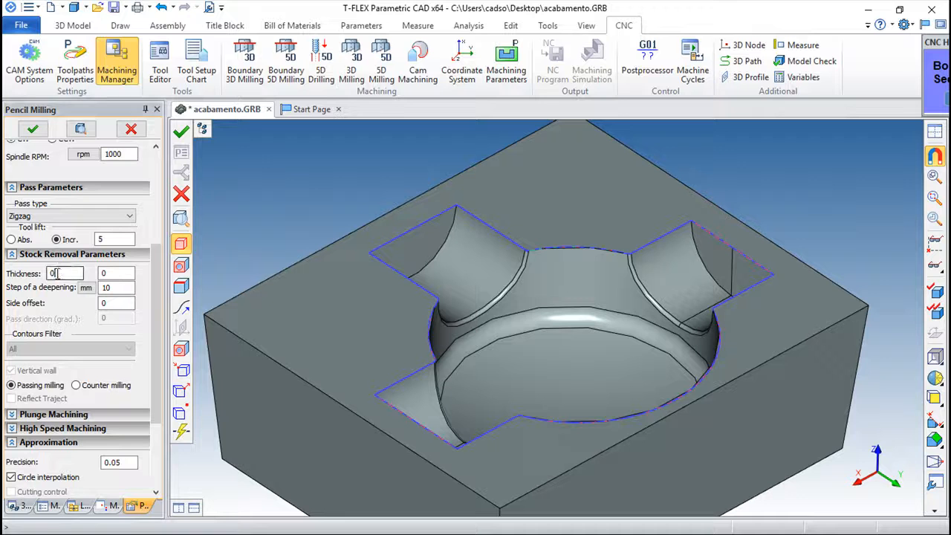
{"action": "double_click", "coordinate": [123, 273]}
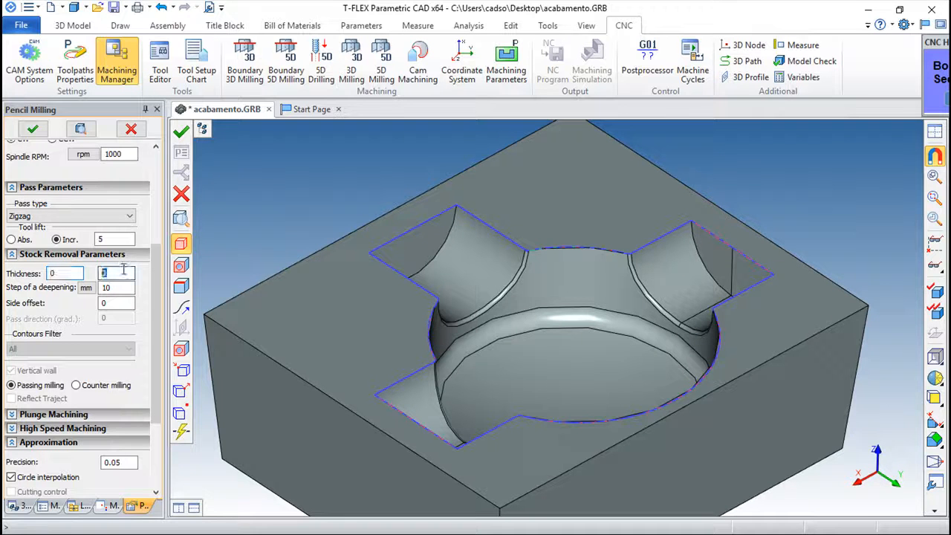
{"action": "double_click", "coordinate": [60, 272]}
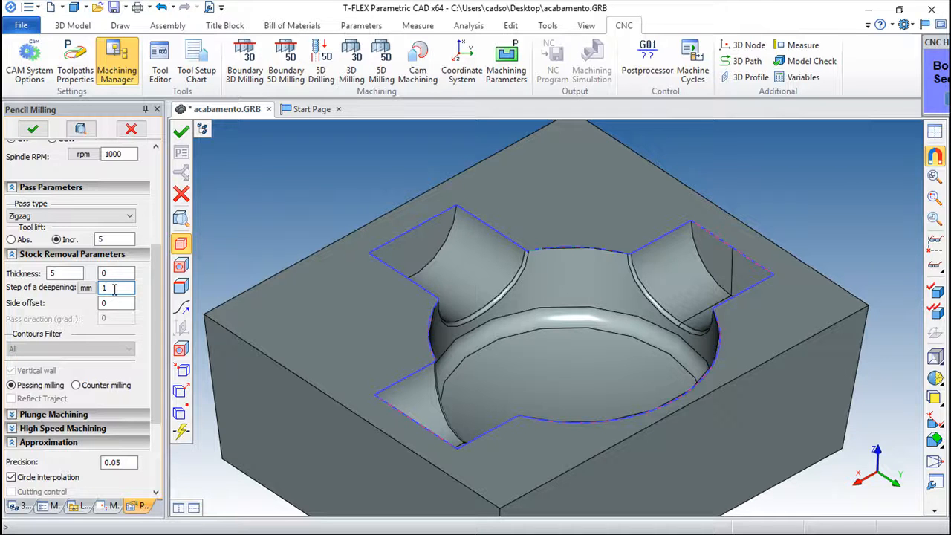
{"action": "left_click", "coordinate": [181, 131]}
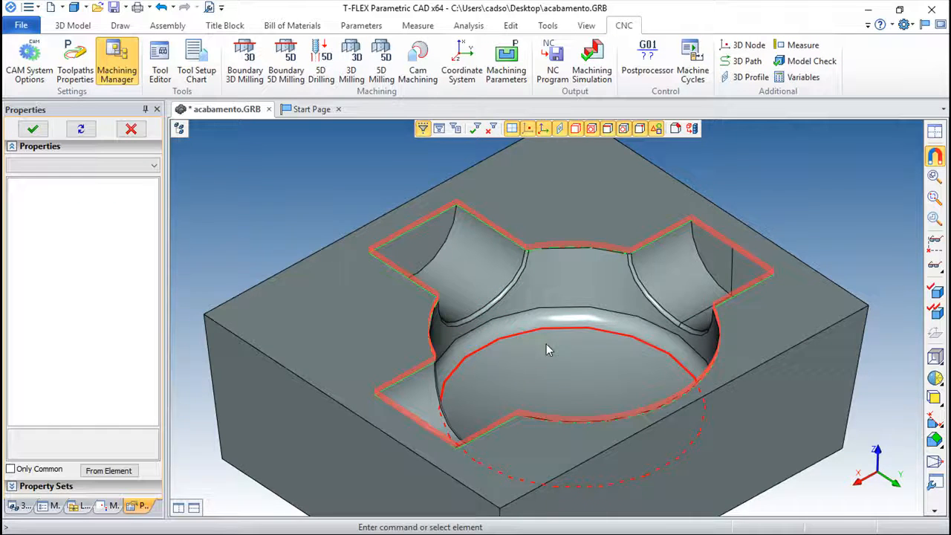
{"action": "scroll", "coordinate": [547, 344], "scroll_direction": "up", "scroll_amount": 2}
{"action": "left_click", "coordinate": [592, 65]}
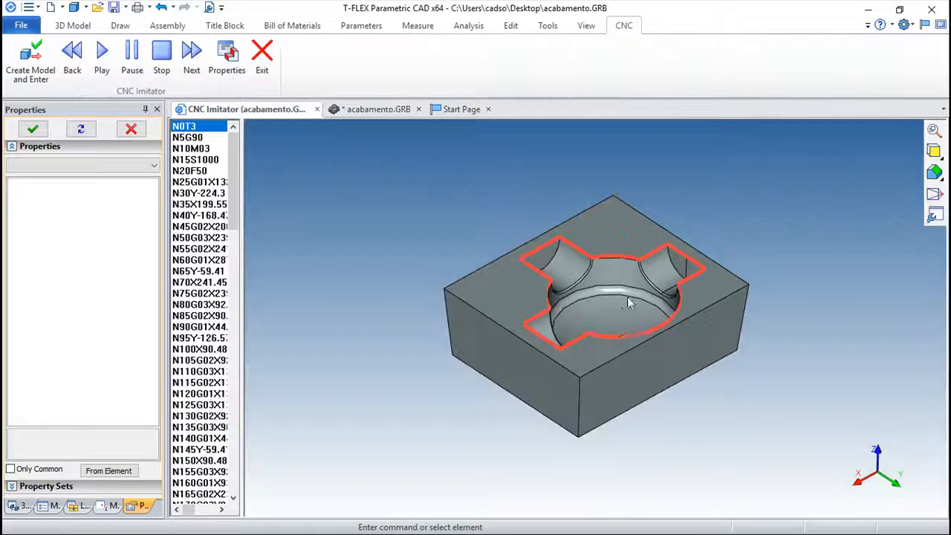
{"action": "scroll", "coordinate": [604, 292], "scroll_direction": "up", "scroll_amount": 5}
{"action": "scroll", "coordinate": [595, 312], "scroll_direction": "up", "scroll_amount": 2}
{"action": "scroll", "coordinate": [612, 310], "scroll_direction": "down", "scroll_amount": 3}
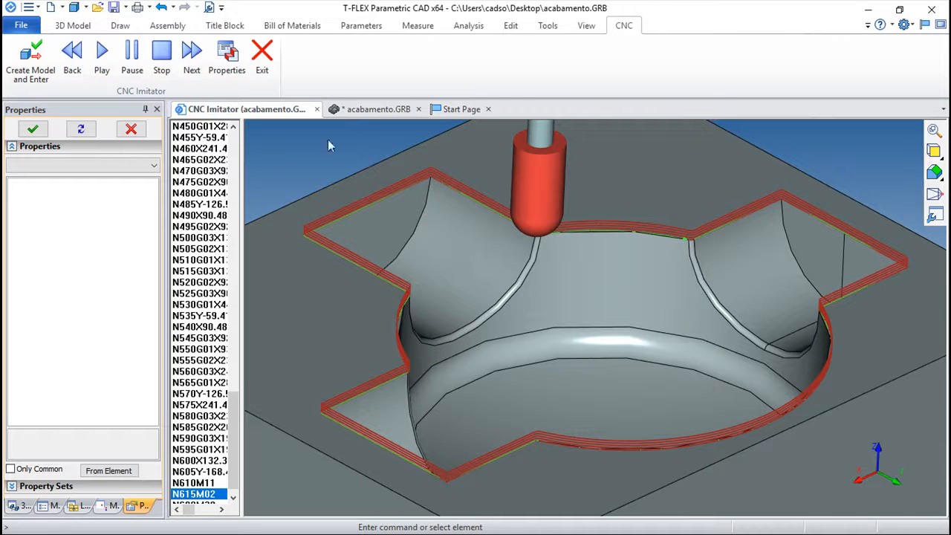
{"action": "left_click", "coordinate": [262, 56]}
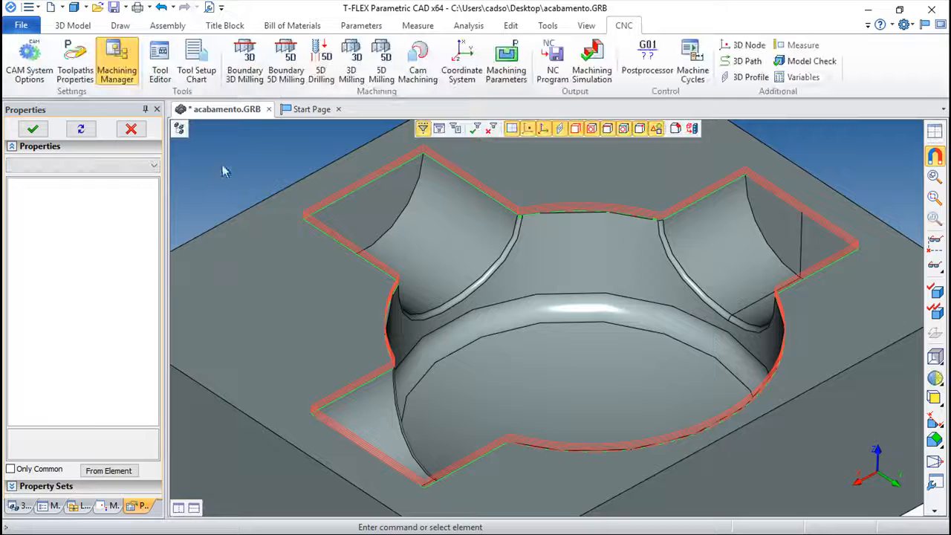
Step: Edit Toolpath1 from the Machining Manager, set Pass type to Loop, and accept
{"action": "left_click", "coordinate": [114, 506]}
{"action": "double_click", "coordinate": [67, 136]}
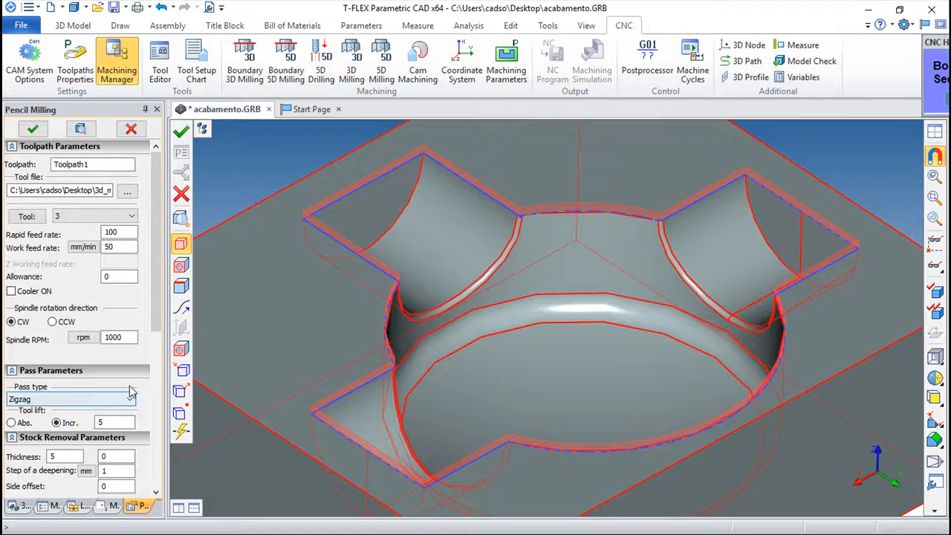
{"action": "left_click", "coordinate": [131, 399]}
{"action": "left_click", "coordinate": [30, 421]}
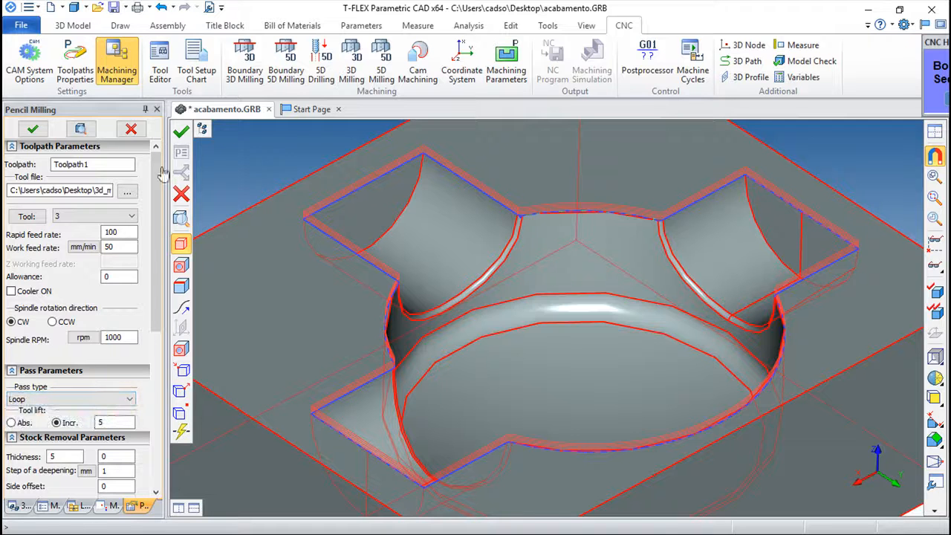
{"action": "left_click", "coordinate": [181, 132]}
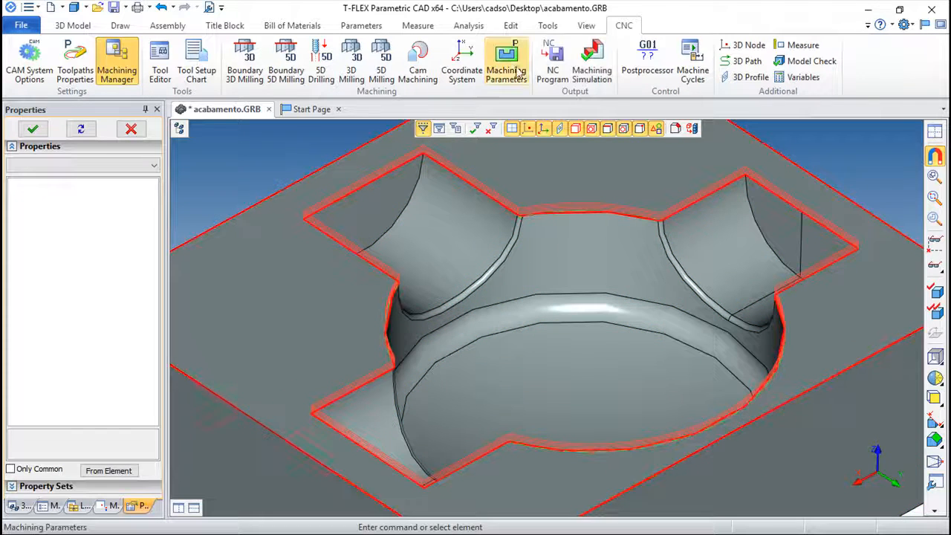
Step: Play the machining simulation of the Loop toolpath cutting the pocket, then exit to the machining tree
{"action": "left_click", "coordinate": [590, 63]}
{"action": "scroll", "coordinate": [612, 296], "scroll_direction": "up", "scroll_amount": 5}
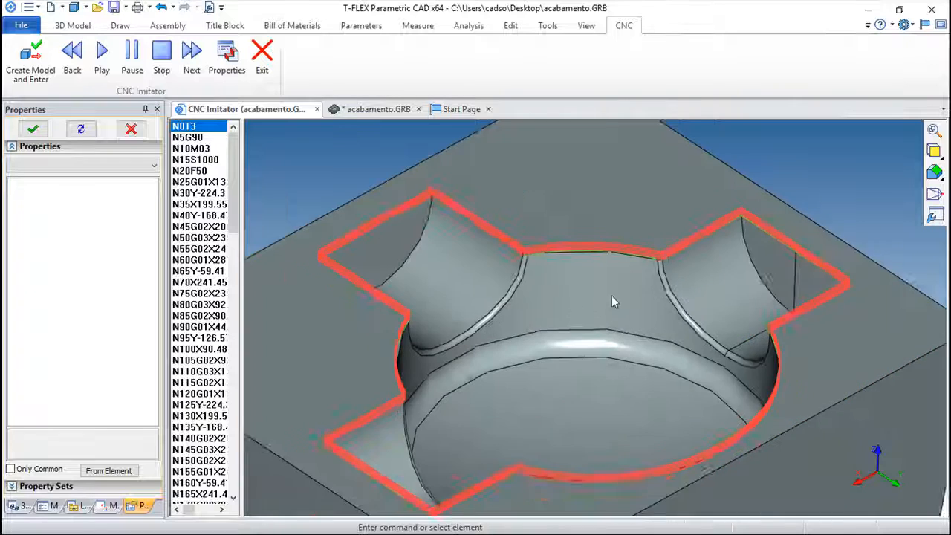
{"action": "right_click_drag", "start_coordinate": [586, 318], "coordinate": [537, 259]}
{"action": "left_click", "coordinate": [106, 56]}
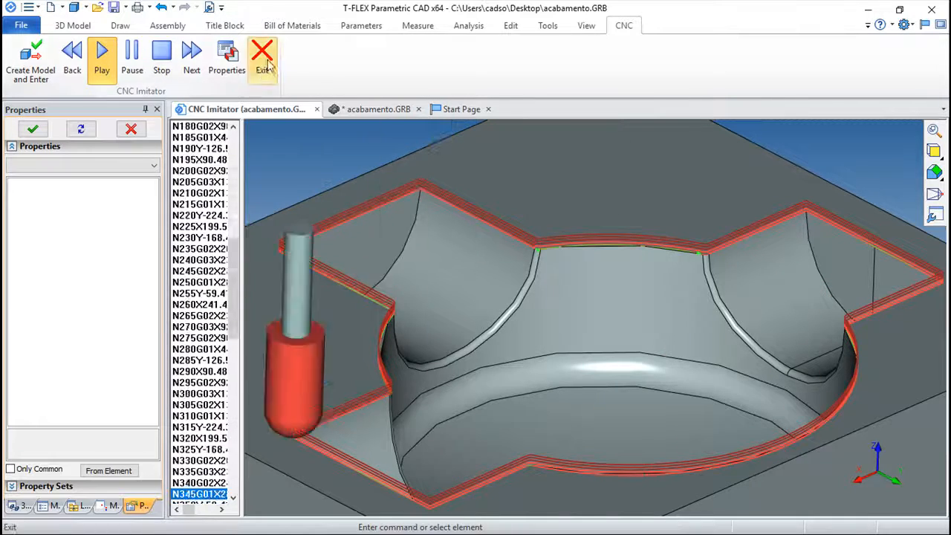
{"action": "left_click", "coordinate": [266, 66]}
{"action": "left_click", "coordinate": [113, 505]}
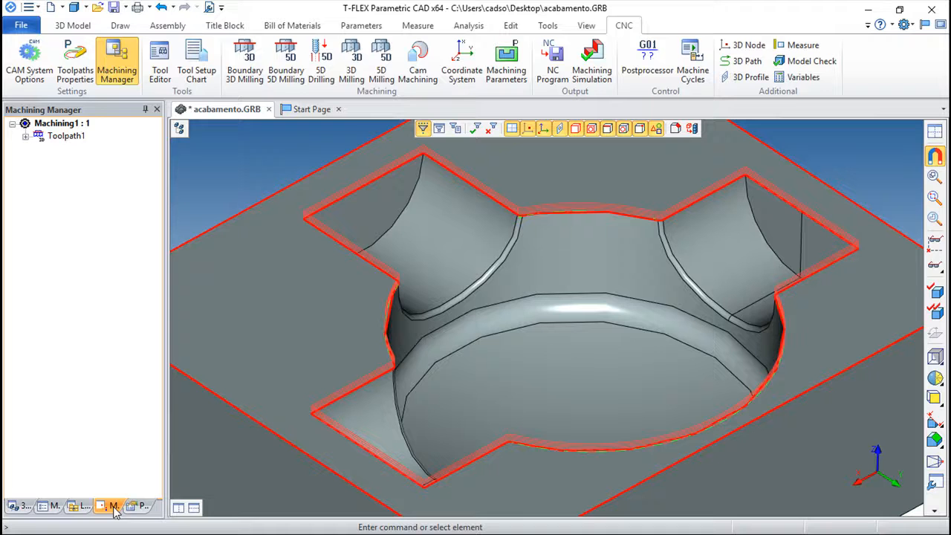
Step: Add curved edge Edge_4 as a vertical wall to Toolpath1 and regenerate it
{"action": "double_click", "coordinate": [65, 137]}
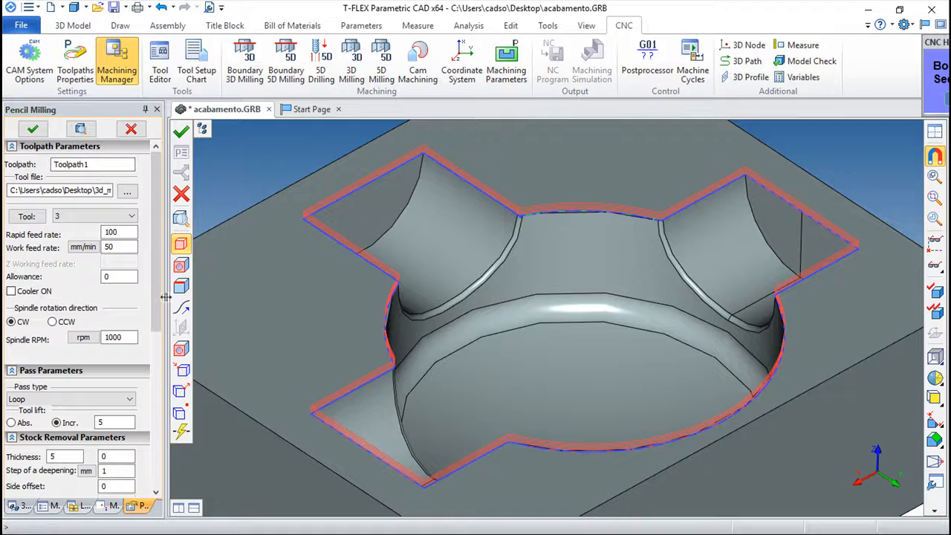
{"action": "scroll", "coordinate": [160, 303], "scroll_direction": "down", "scroll_amount": 5}
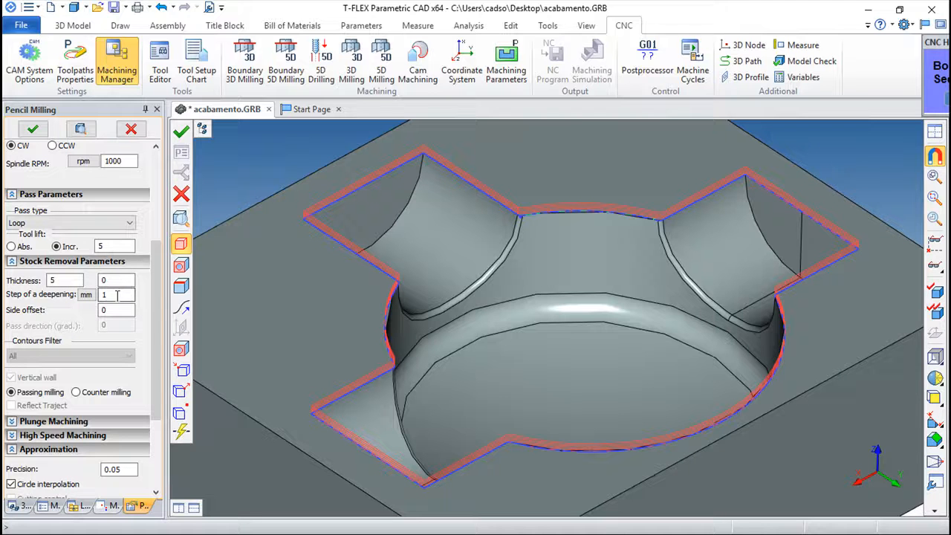
{"action": "left_click", "coordinate": [120, 294]}
{"action": "left_click", "coordinate": [180, 285]}
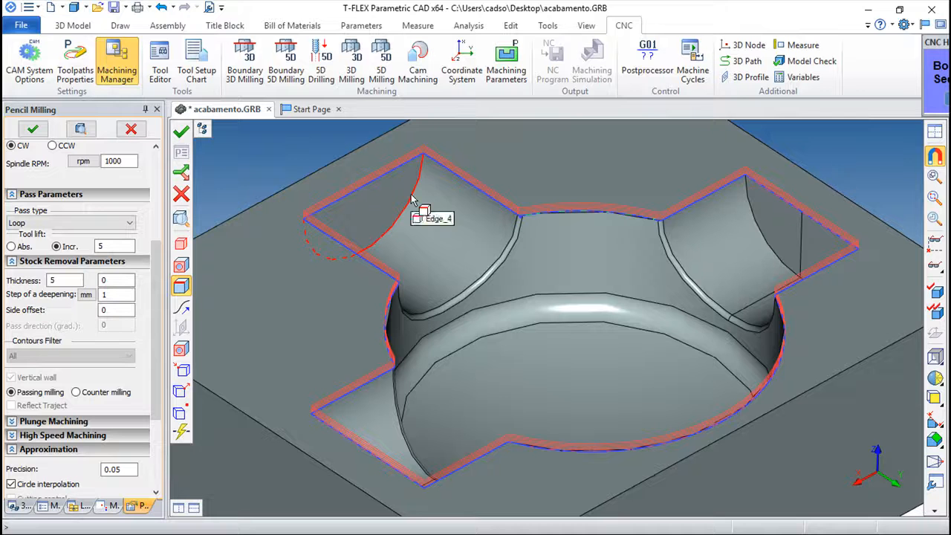
{"action": "left_click", "coordinate": [413, 201]}
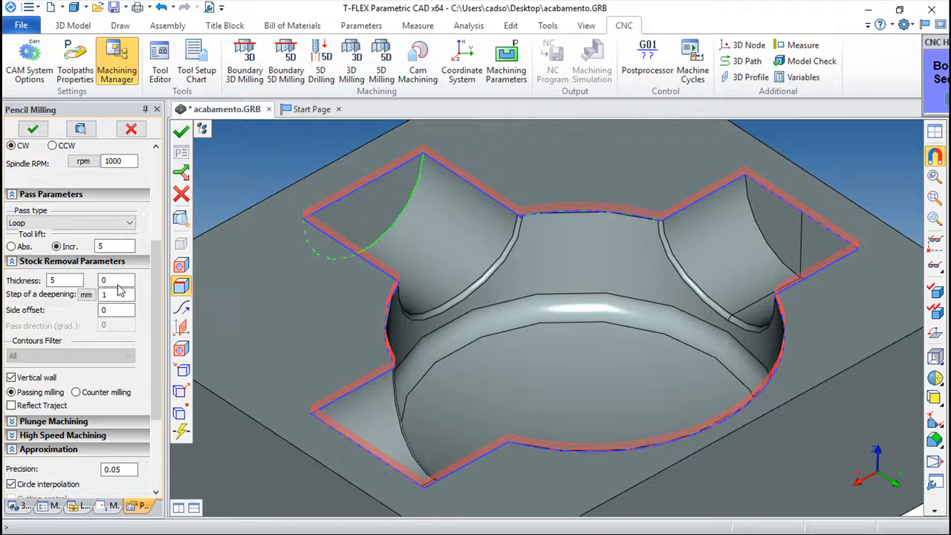
{"action": "left_click", "coordinate": [181, 131]}
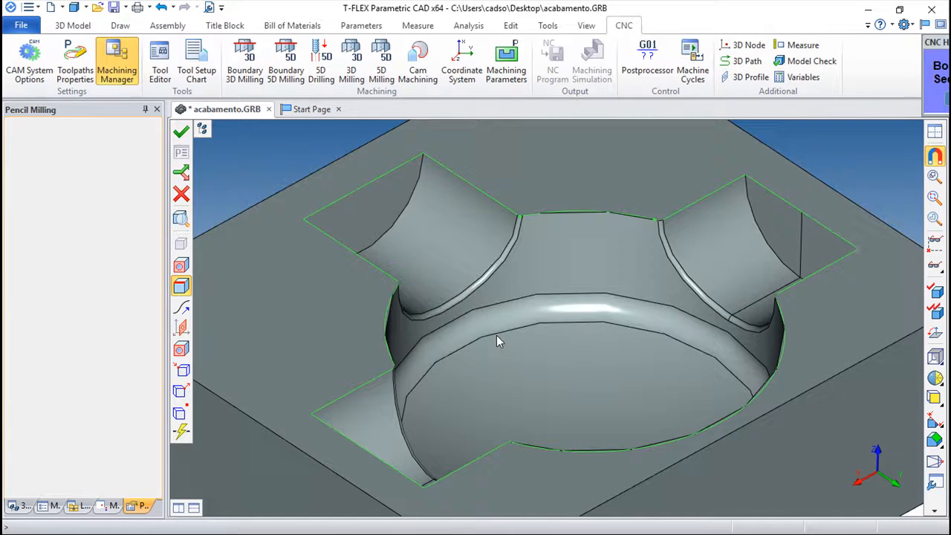
Step: Orbit to inspect the new path along the wing wall, then reopen Toolpath1's parameters
{"action": "mouse_move", "coordinate": [272, 346]}
{"action": "left_mouse_down"}
{"action": "mouse_move", "coordinate": [498, 424]}
{"action": "mouse_move", "coordinate": [480, 367]}
{"action": "mouse_move", "coordinate": [382, 304]}
{"action": "mouse_move", "coordinate": [329, 319]}
{"action": "left_mouse_up"}
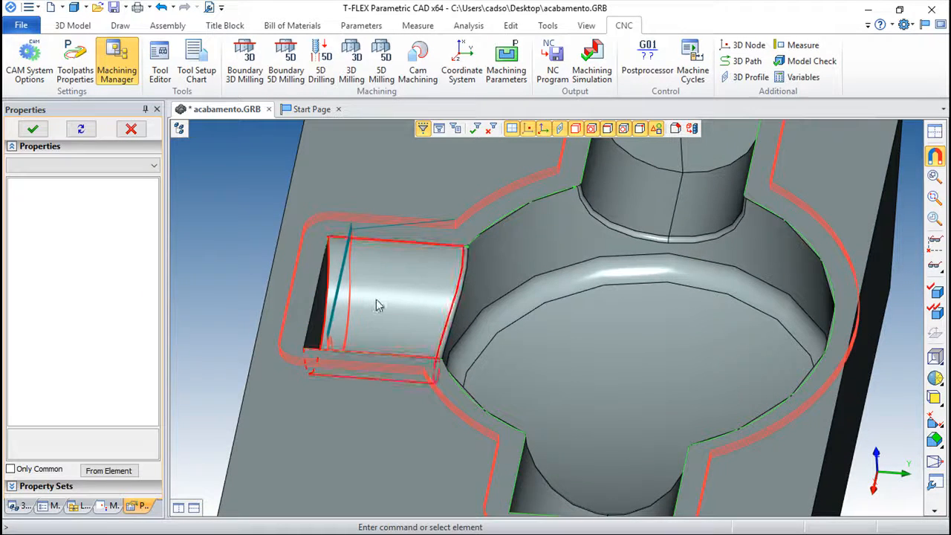
{"action": "left_click_drag", "start_coordinate": [399, 339], "coordinate": [312, 342]}
{"action": "left_click", "coordinate": [112, 506]}
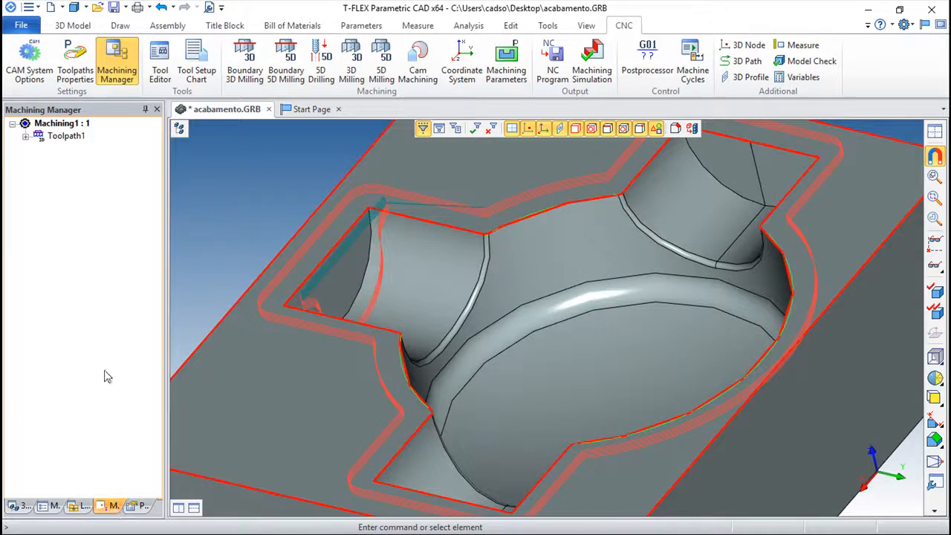
{"action": "double_click", "coordinate": [56, 142]}
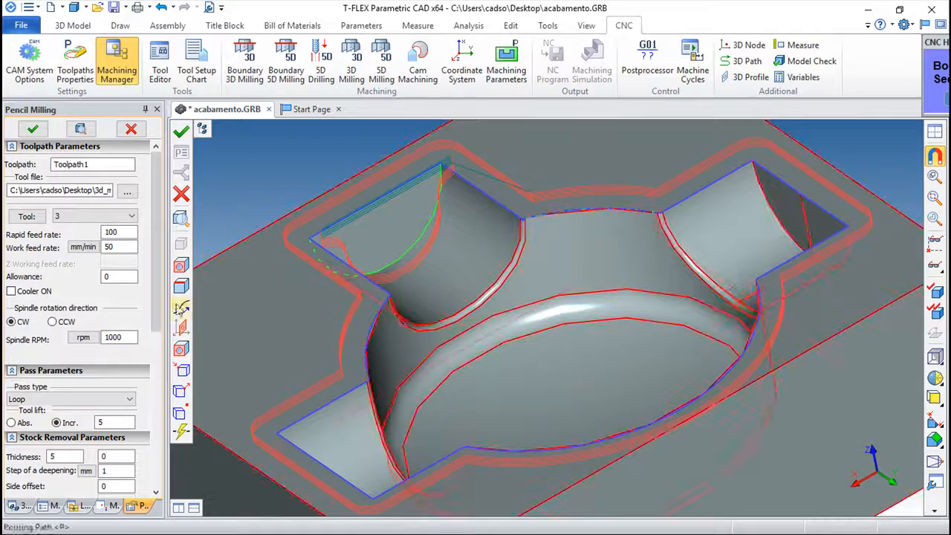
Step: Turn off the Vertical wall option in Toolpath1 and regenerate the toolpath
{"action": "left_click_drag", "start_coordinate": [158, 297], "coordinate": [178, 412]}
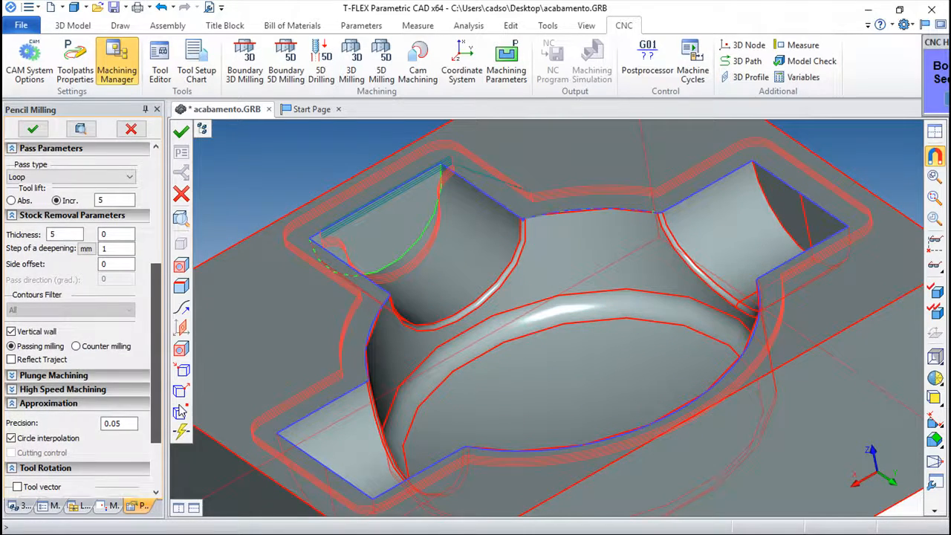
{"action": "scroll", "coordinate": [119, 251], "scroll_direction": "down", "scroll_amount": 1}
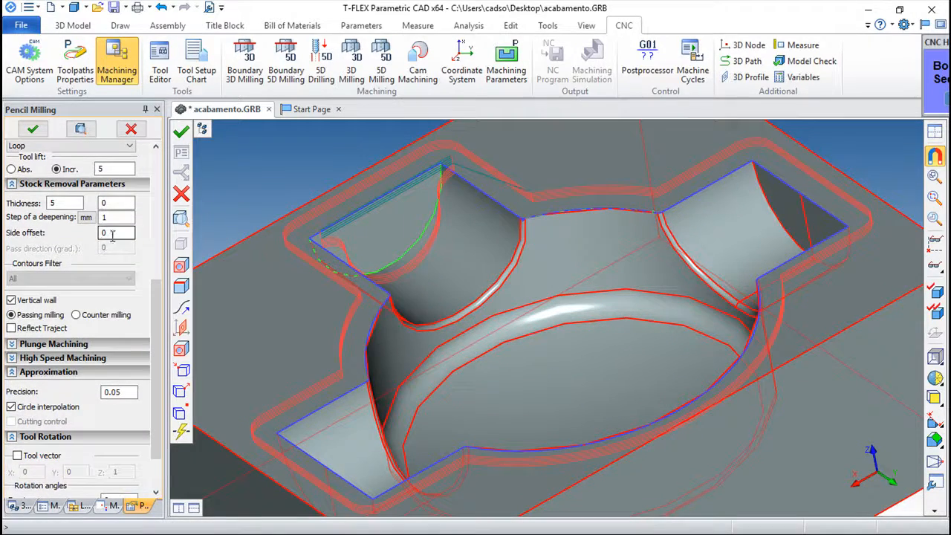
{"action": "double_click", "coordinate": [113, 235]}
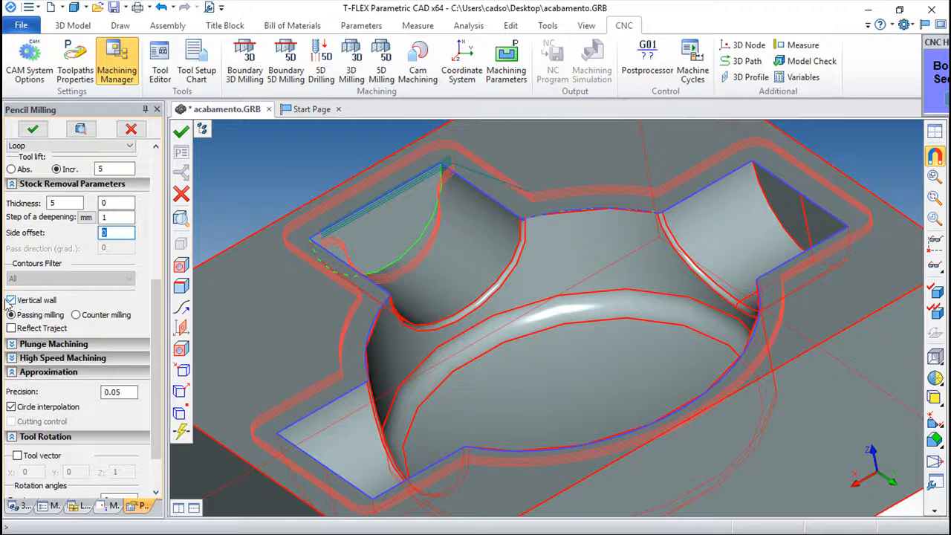
{"action": "left_click", "coordinate": [11, 301]}
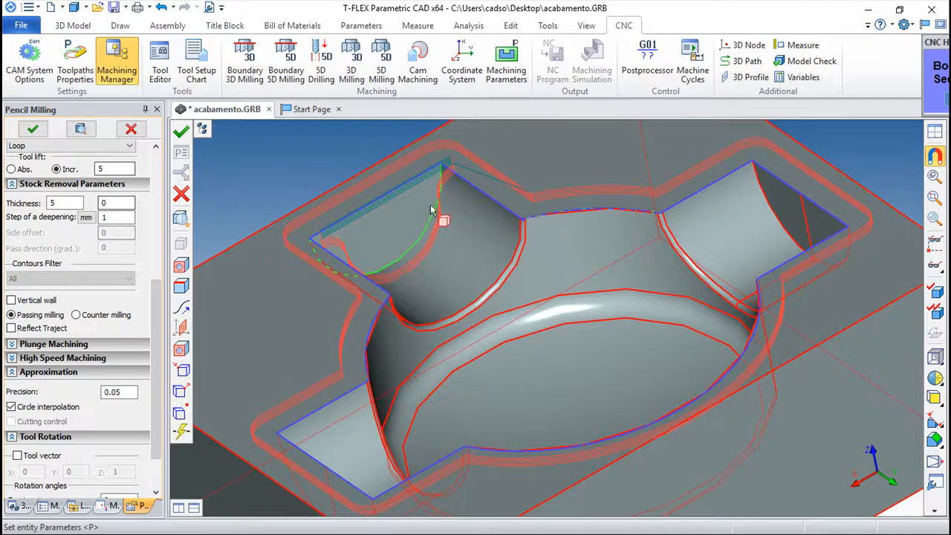
{"action": "left_click", "coordinate": [180, 131]}
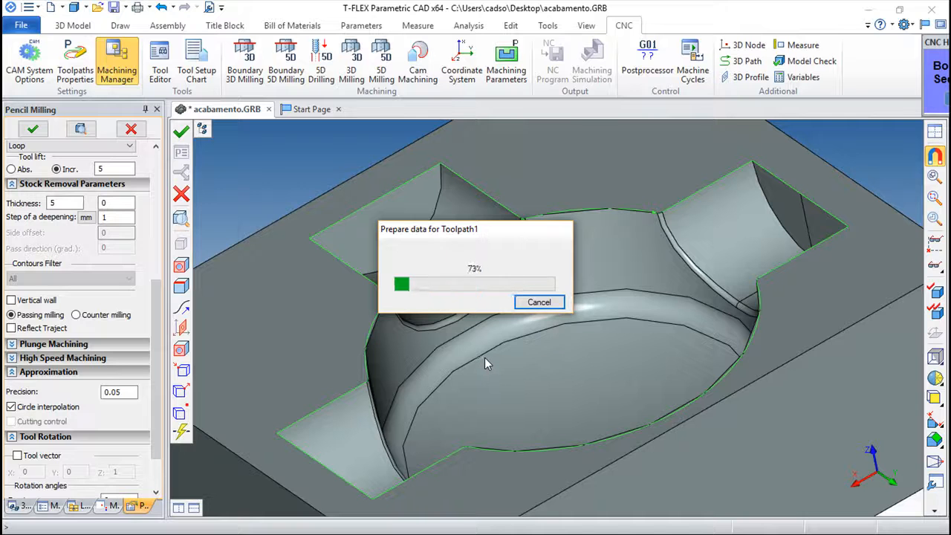
Step: Orbit and zoom onto the left slot's stacked passes, then reopen Toolpath1's Pencil Milling parameters
{"action": "right_click_drag", "start_coordinate": [484, 363], "coordinate": [687, 363]}
{"action": "scroll", "coordinate": [391, 324], "scroll_direction": "up", "scroll_amount": 10}
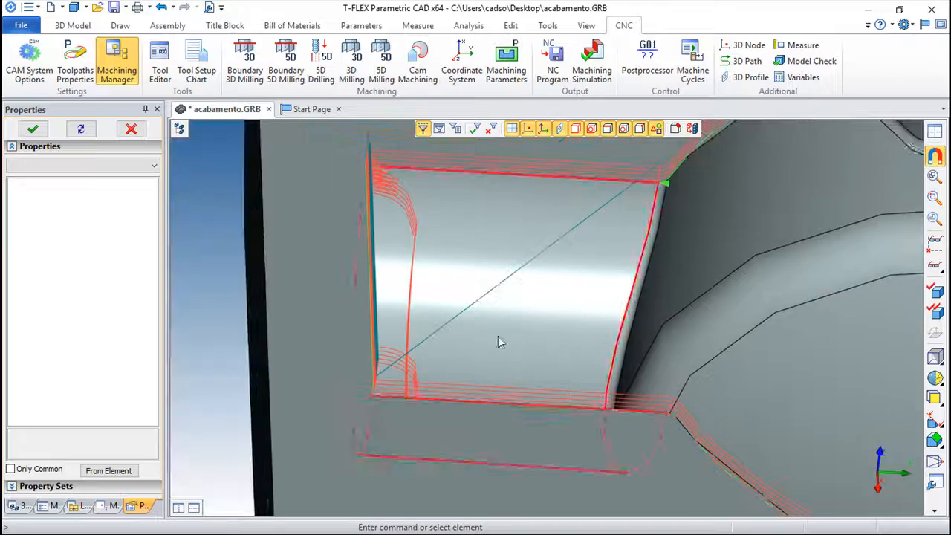
{"action": "right_click_drag", "start_coordinate": [498, 338], "coordinate": [446, 461]}
{"action": "left_click", "coordinate": [112, 506]}
{"action": "double_click", "coordinate": [63, 137]}
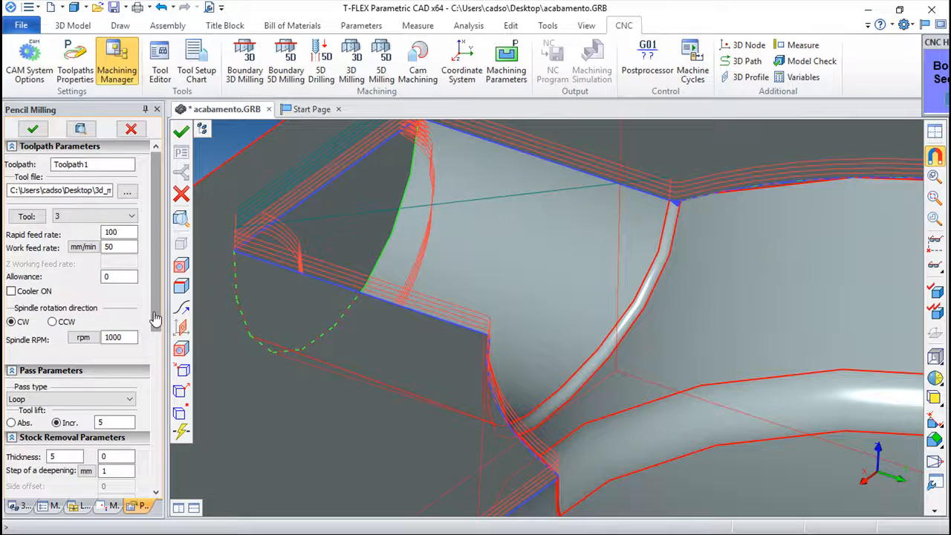
Step: Check Vertical wall and Reflect Traject in Pencil Milling and regenerate Toolpath1
{"action": "scroll", "coordinate": [153, 318], "scroll_direction": "down", "scroll_amount": 6}
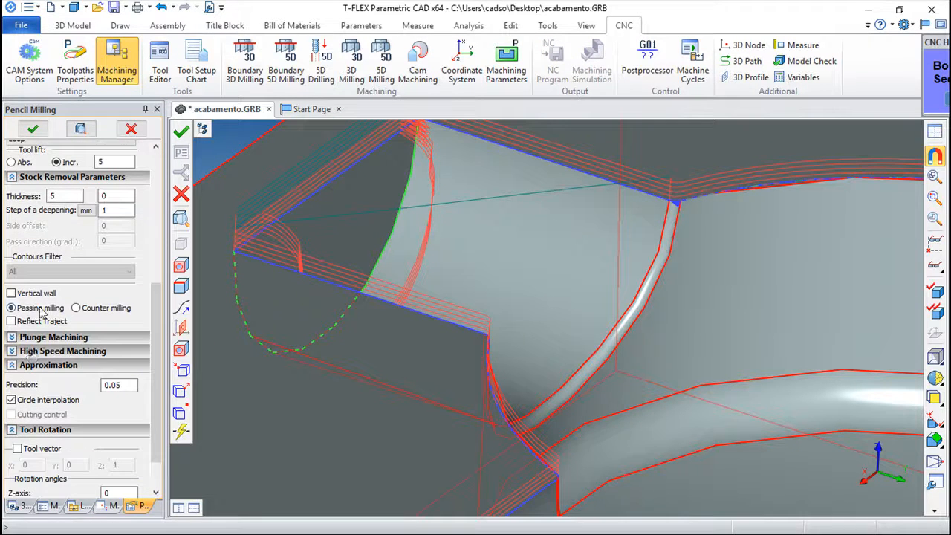
{"action": "left_click", "coordinate": [11, 294]}
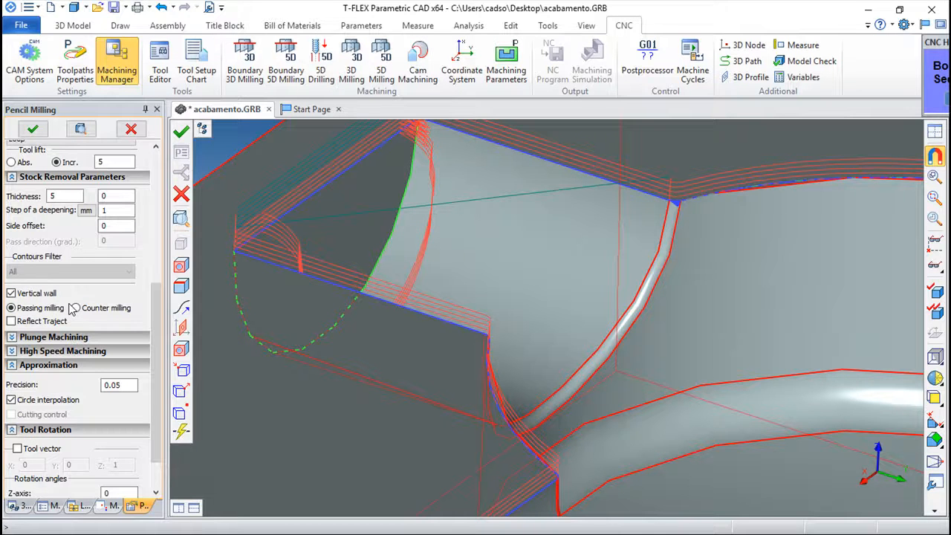
{"action": "scroll", "coordinate": [159, 312], "scroll_direction": "down", "scroll_amount": 2}
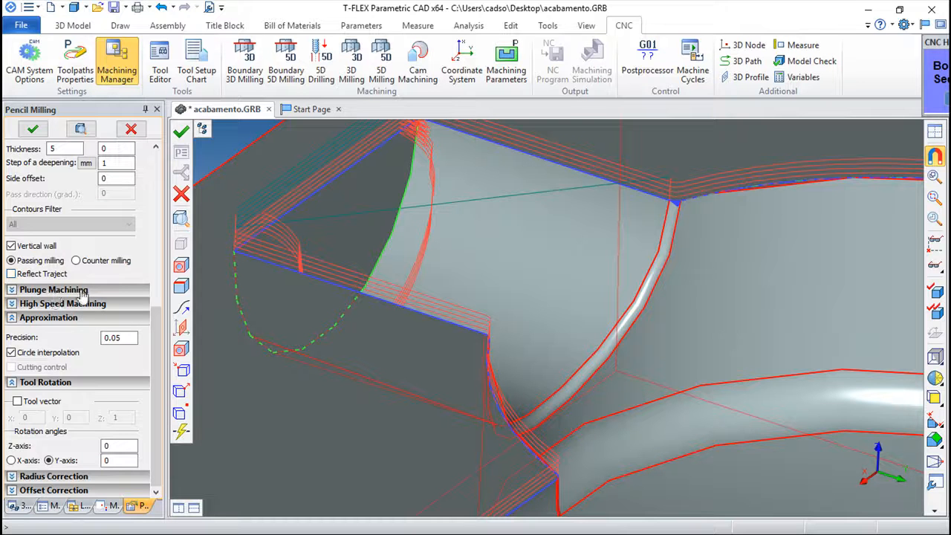
{"action": "left_click", "coordinate": [12, 274]}
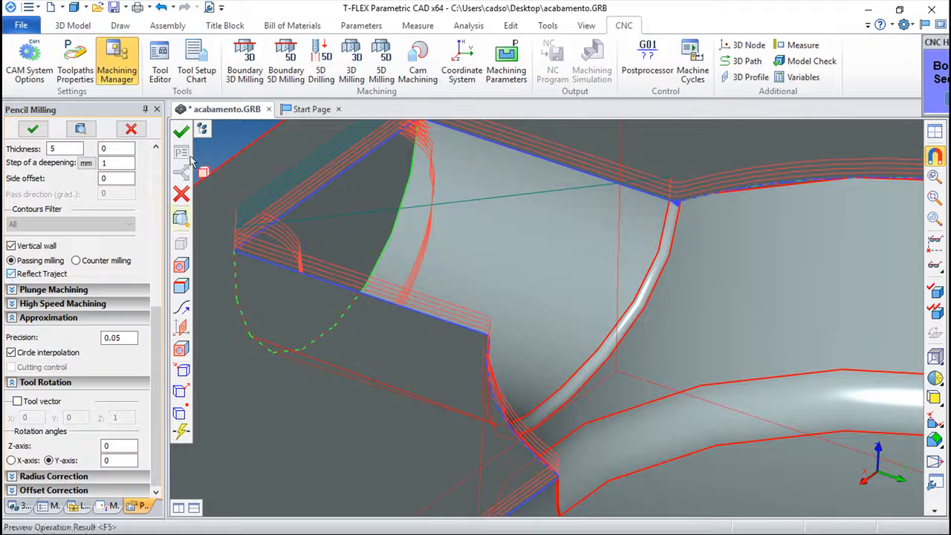
{"action": "left_click", "coordinate": [180, 132]}
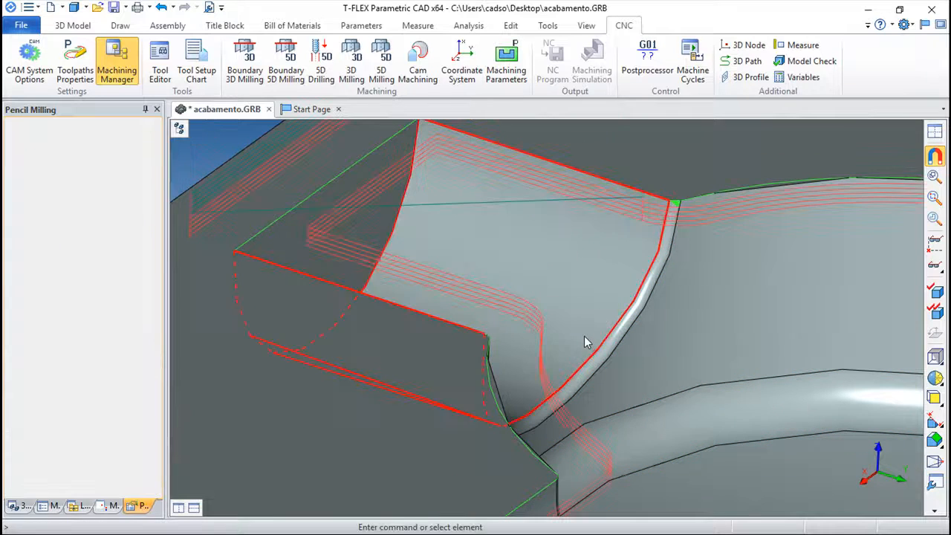
Step: Zoom out and orbit to inspect the reflected toolpath around the whole pocket contour
{"action": "scroll", "coordinate": [405, 312], "scroll_direction": "down", "scroll_amount": 5}
{"action": "right_click_drag", "start_coordinate": [405, 311], "coordinate": [405, 229]}
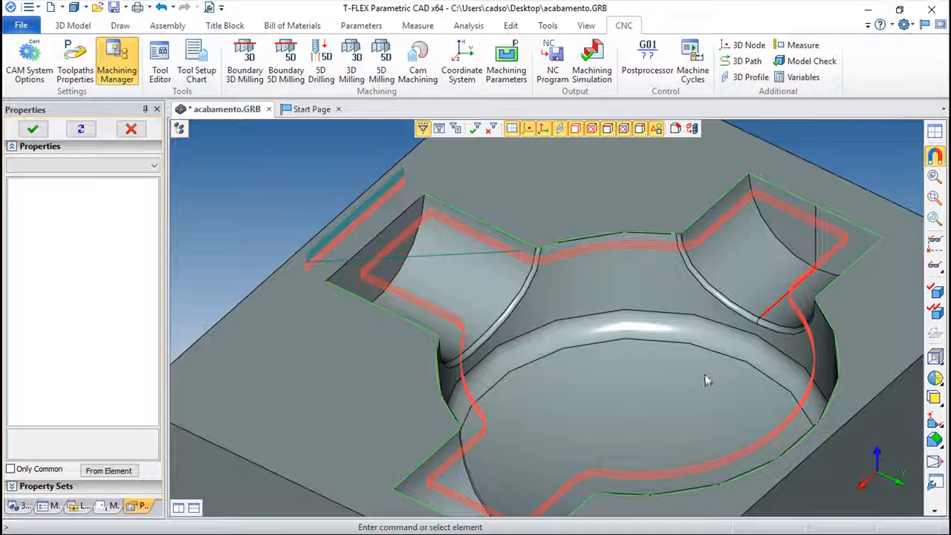
{"action": "left_click", "coordinate": [488, 225]}
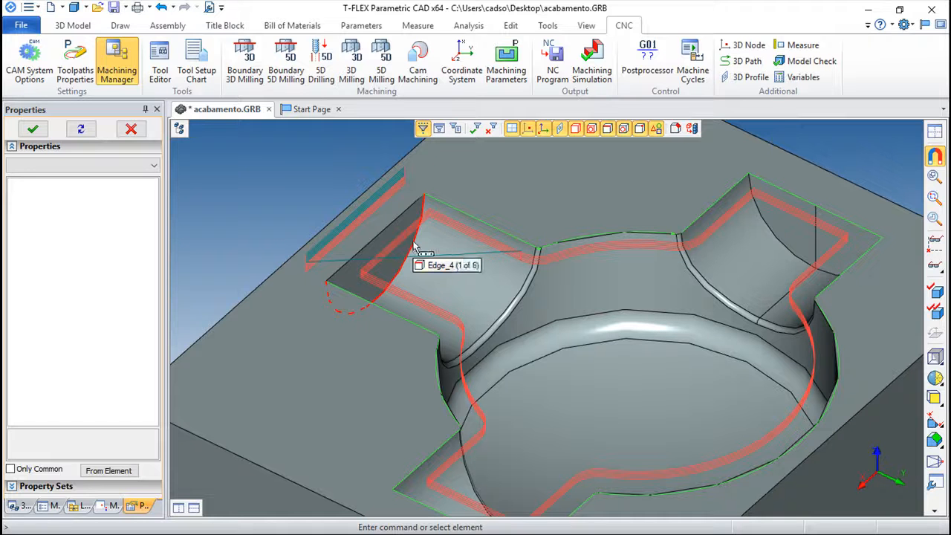
Step: Reopen Toolpath1's Pencil Milling parameters and scroll down the panel
{"action": "left_click", "coordinate": [113, 506]}
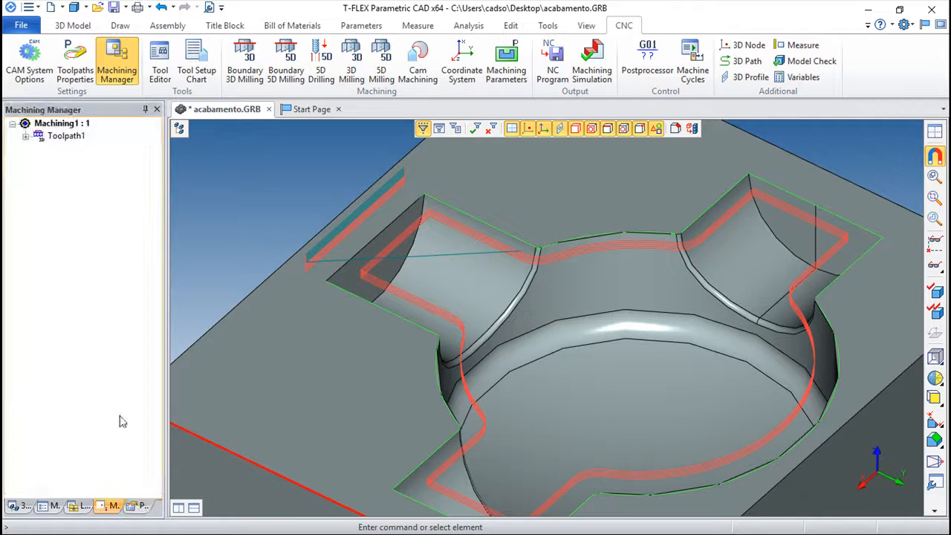
{"action": "double_click", "coordinate": [65, 136]}
{"action": "scroll", "coordinate": [169, 349], "scroll_direction": "down", "scroll_amount": 10}
{"action": "scroll", "coordinate": [169, 349], "scroll_direction": "down", "scroll_amount": 3}
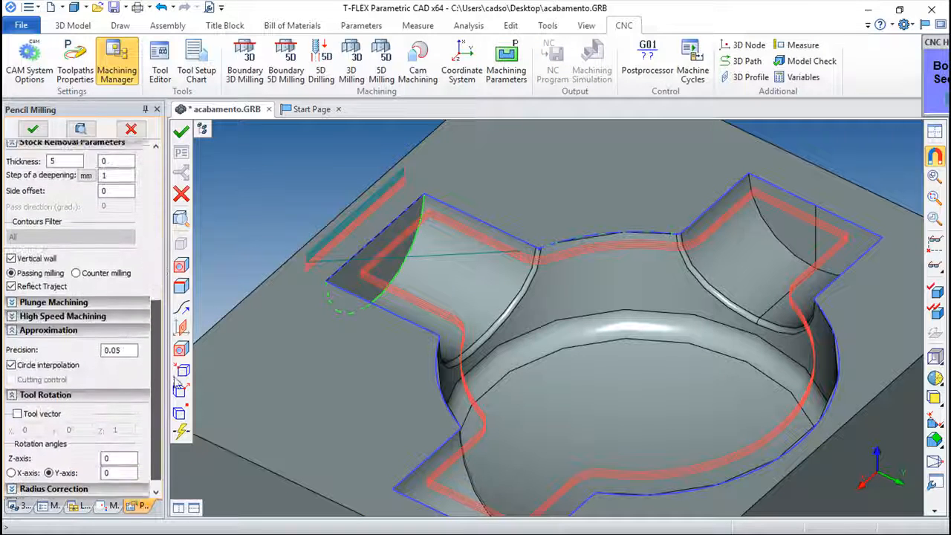
Step: Uncheck Reflect Traject, enable High Speed Machining (trochoid radius 1, step 30, angle 90), and regenerate
{"action": "left_click", "coordinate": [13, 277]}
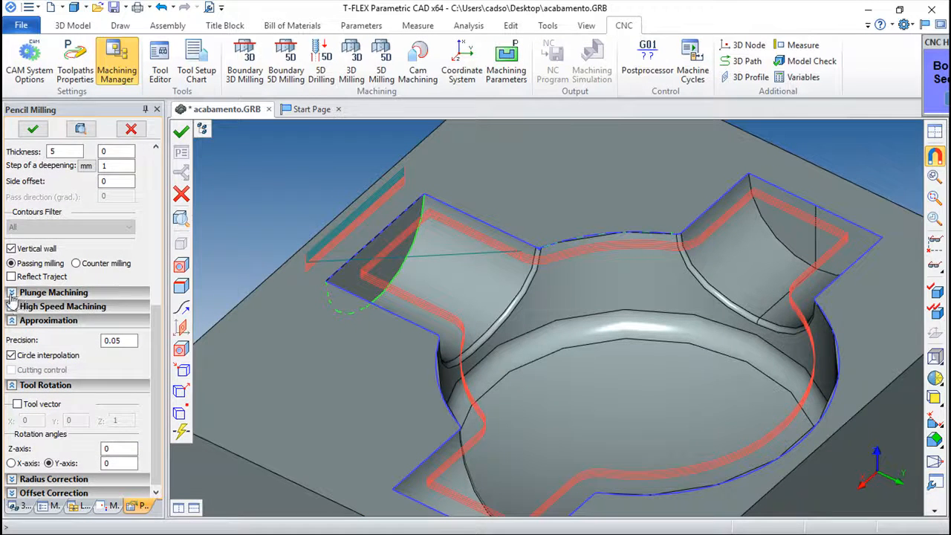
{"action": "left_click", "coordinate": [12, 293]}
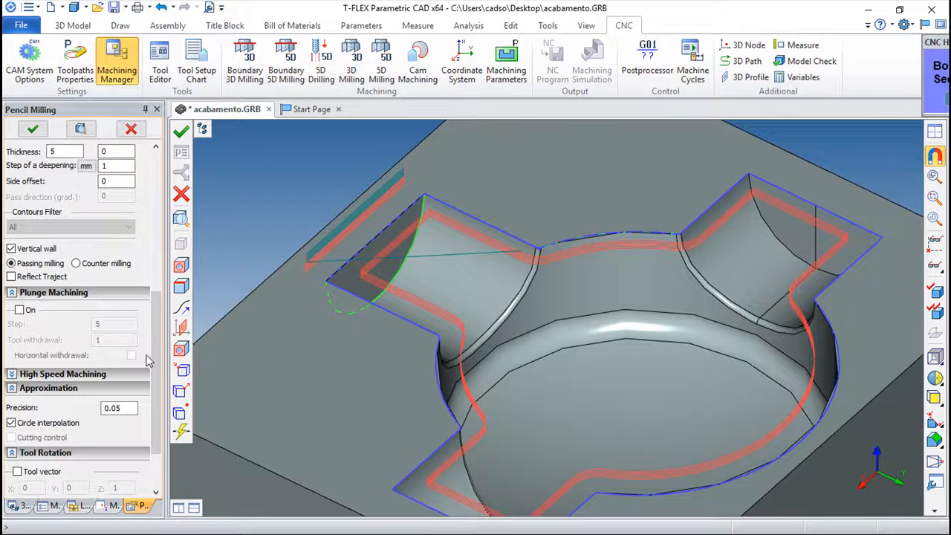
{"action": "left_click", "coordinate": [11, 293]}
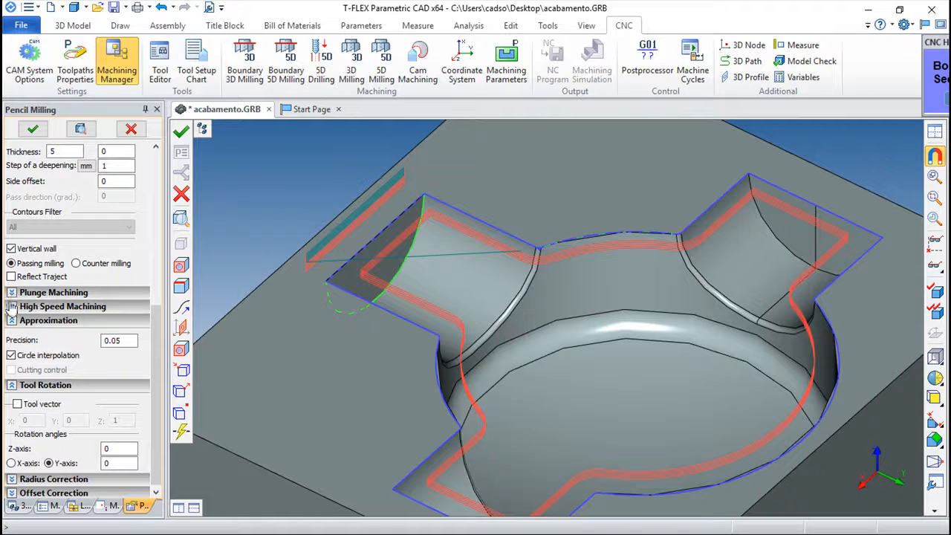
{"action": "left_click", "coordinate": [12, 307]}
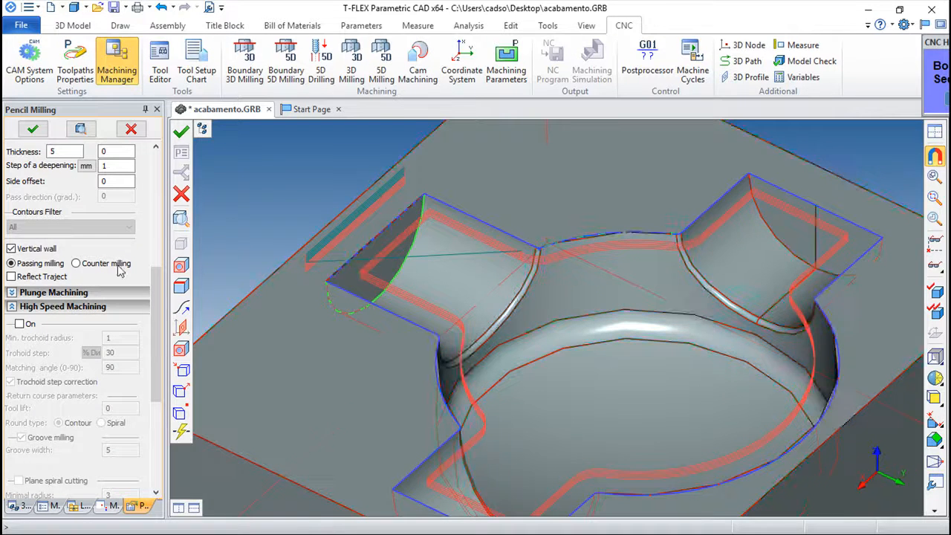
{"action": "left_click", "coordinate": [20, 325]}
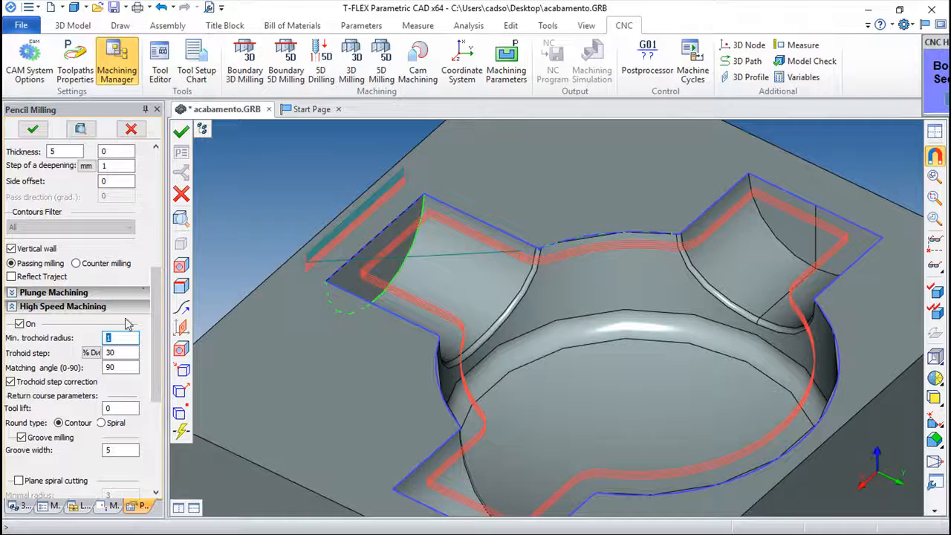
{"action": "left_click", "coordinate": [180, 132]}
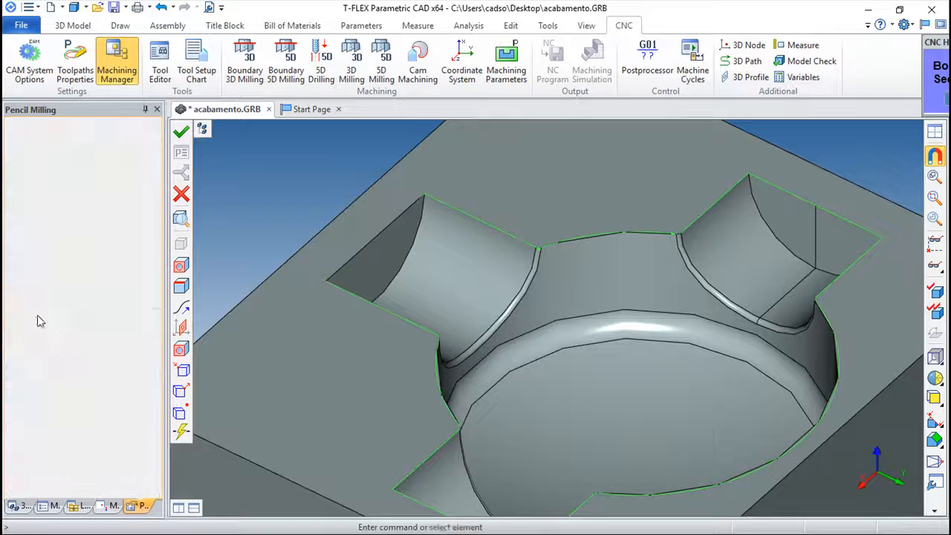
Step: Orbit to inspect the trochoidal path at the corner, then reopen Toolpath1's parameters
{"action": "scroll", "coordinate": [475, 298], "scroll_direction": "up", "scroll_amount": 3}
{"action": "left_click_drag", "start_coordinate": [472, 306], "coordinate": [500, 336]}
{"action": "scroll", "coordinate": [565, 272], "scroll_direction": "up", "scroll_amount": 6}
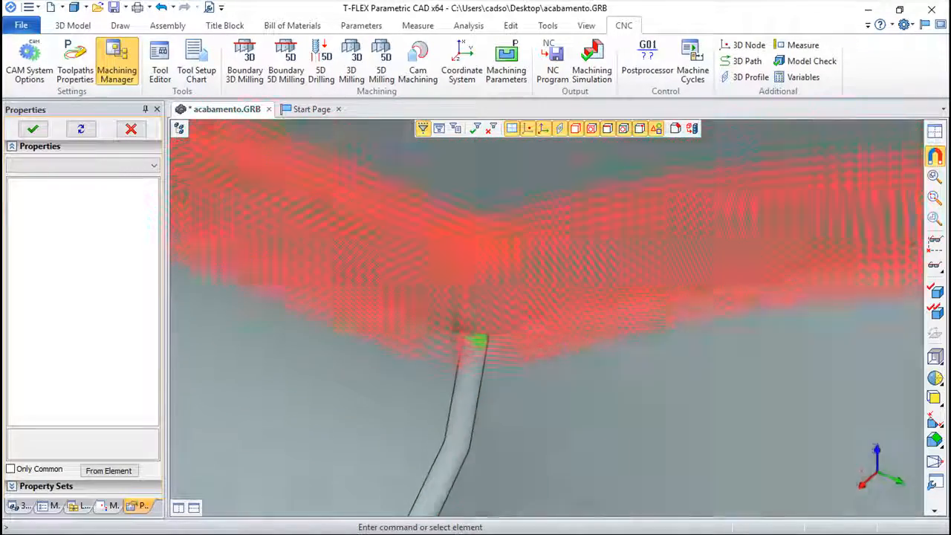
{"action": "right_click_drag", "start_coordinate": [455, 327], "coordinate": [468, 346]}
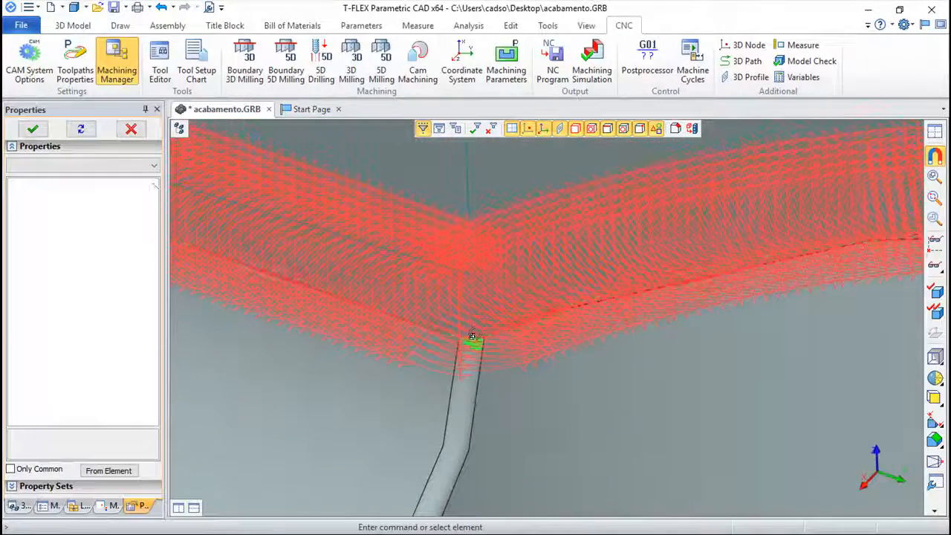
{"action": "left_click", "coordinate": [112, 506]}
{"action": "left_click", "coordinate": [63, 136]}
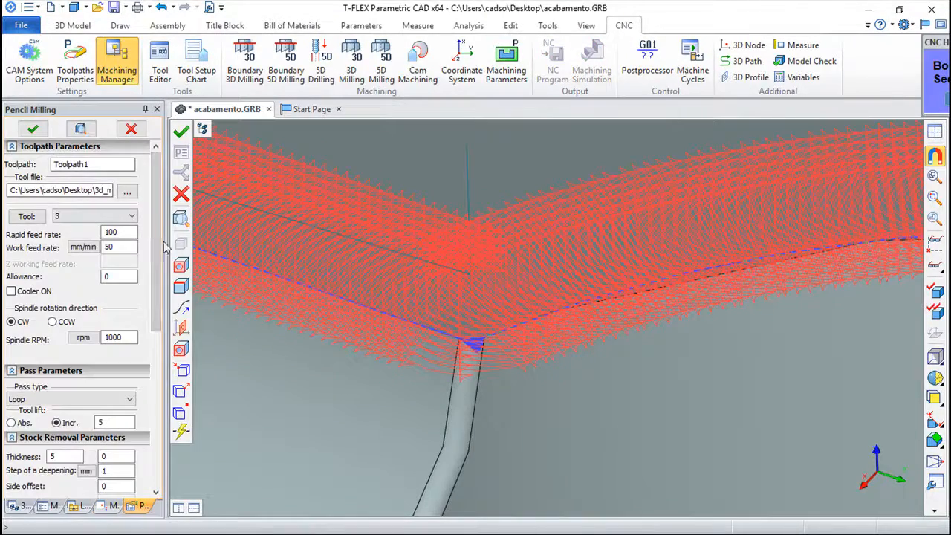
Step: Switch off High Speed Machining, change approximation precision from 0.05 to .1, and regenerate
{"action": "scroll", "coordinate": [75, 297], "scroll_direction": "down", "scroll_amount": 10}
{"action": "left_click", "coordinate": [65, 303]}
{"action": "left_click", "coordinate": [19, 322]}
{"action": "left_click", "coordinate": [22, 304]}
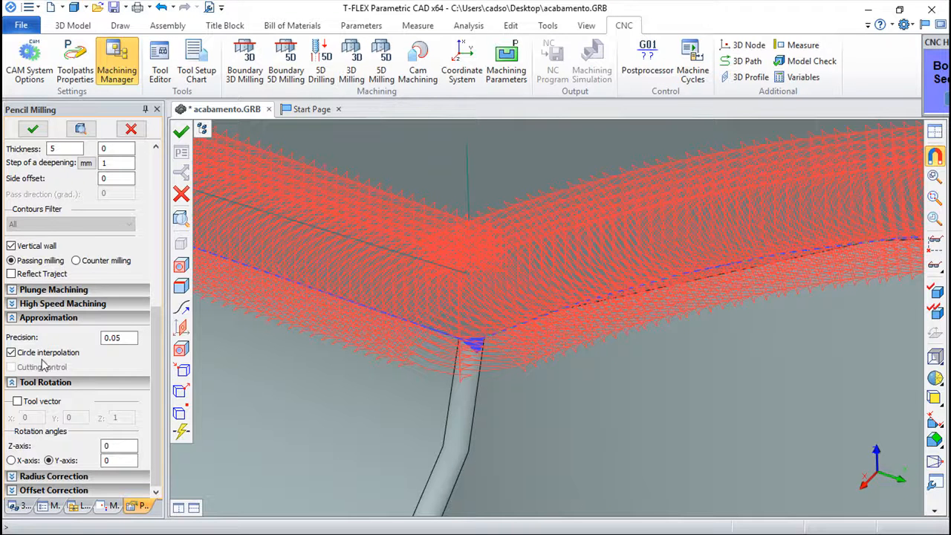
{"action": "left_click", "coordinate": [120, 334]}
{"action": "double_click", "coordinate": [120, 329]}
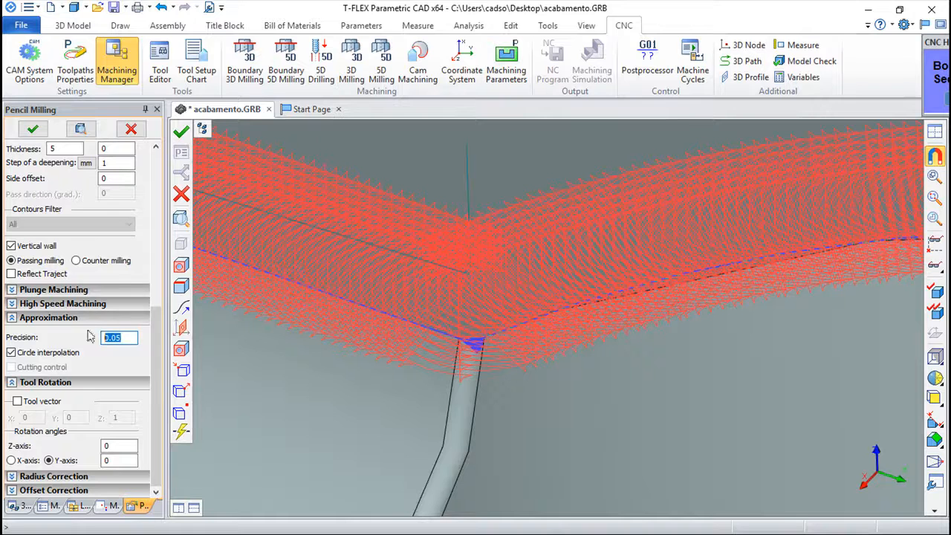
{"action": "type", "text": ".1"}
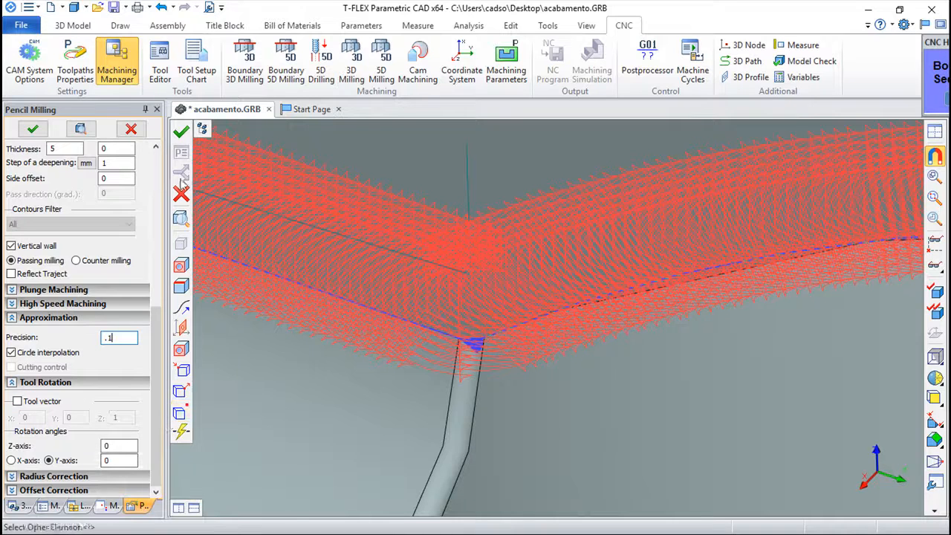
{"action": "left_click", "coordinate": [180, 131]}
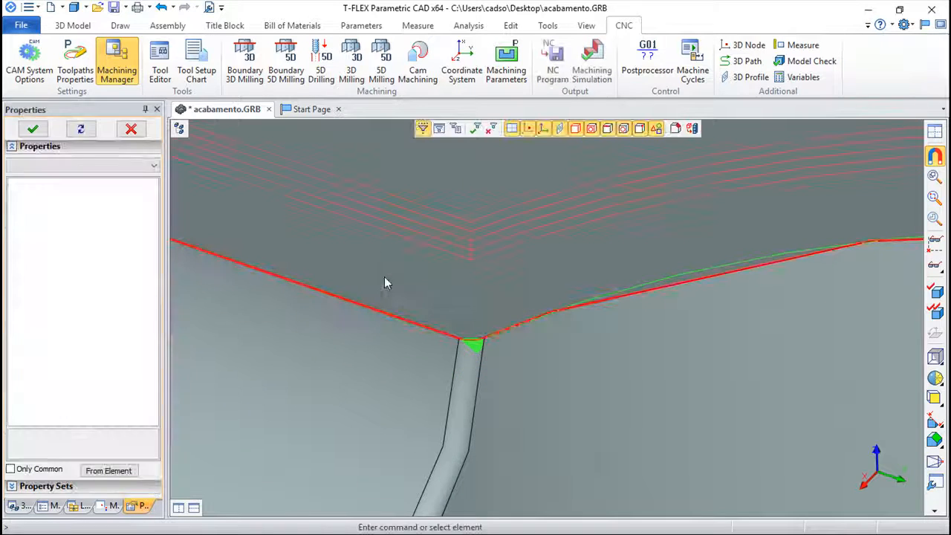
{"action": "mouse_move", "coordinate": [518, 297]}
{"action": "right_mouse_down"}
{"action": "mouse_move", "coordinate": [576, 357]}
{"action": "mouse_move", "coordinate": [579, 409]}
{"action": "right_mouse_up"}
{"action": "scroll", "coordinate": [535, 310], "scroll_direction": "down", "scroll_amount": 3}
{"action": "scroll", "coordinate": [570, 319], "scroll_direction": "up", "scroll_amount": 3}
{"action": "scroll", "coordinate": [570, 319], "scroll_direction": "down", "scroll_amount": 3}
{"action": "right_click_drag", "start_coordinate": [601, 355], "coordinate": [585, 374]}
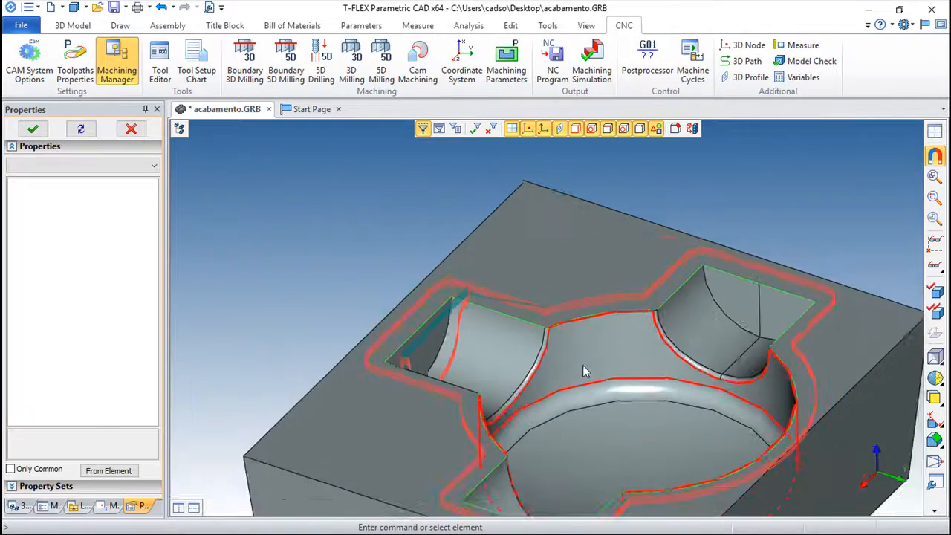
{"action": "right_click_drag", "start_coordinate": [619, 407], "coordinate": [569, 278]}
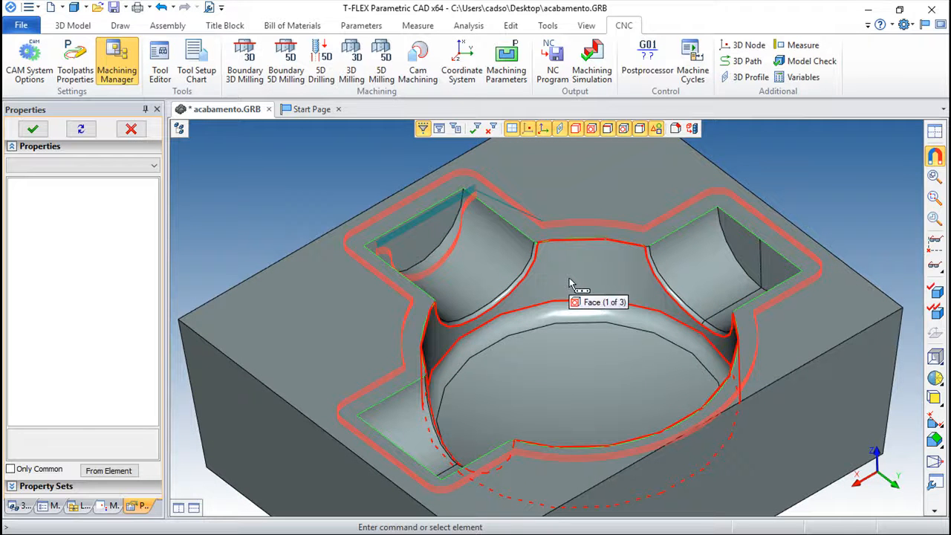